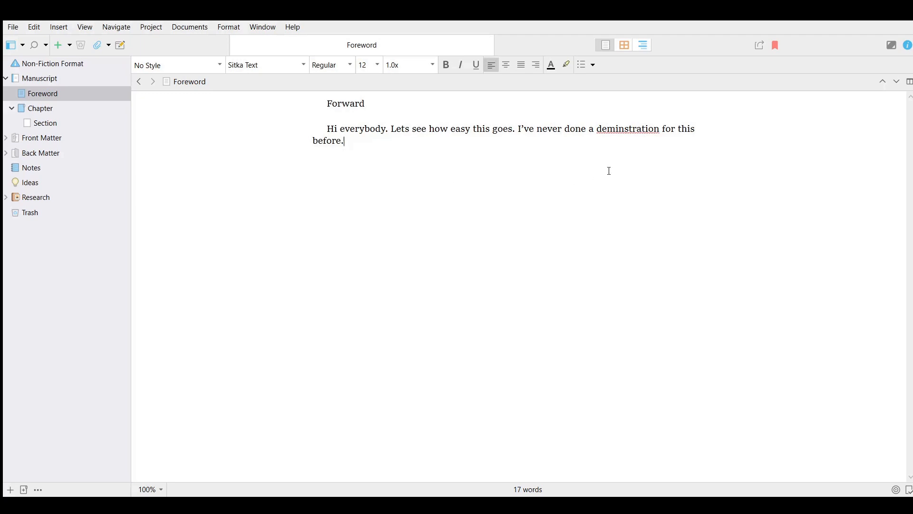
# Step: Correct the misspelled "deminstration" to "demonstration" in the foreword text and centre the "Forward" heading
pyautogui.rightClick(631, 128)
pyautogui.click(639, 135)
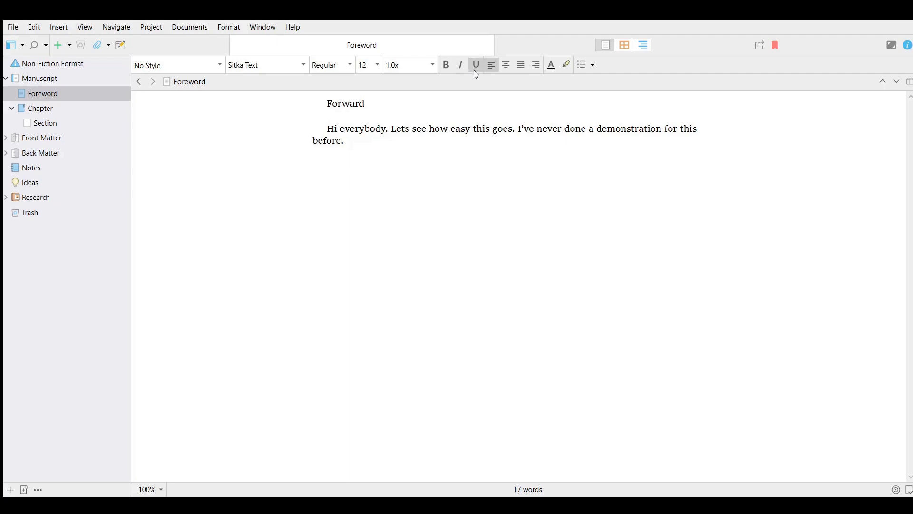
pyautogui.doubleClick(325, 103)
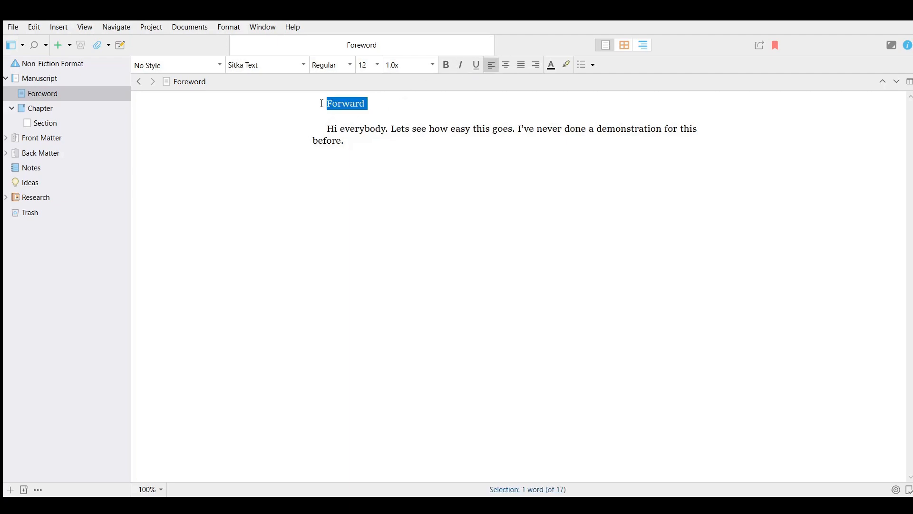
pyautogui.click(507, 66)
pyautogui.click(554, 104)
# Step: Set the "Forward" heading to font size 24 and make it bold
pyautogui.moveTo(547, 104); pyautogui.dragTo(505, 104)
pyautogui.click(370, 66)
pyautogui.click(366, 158)
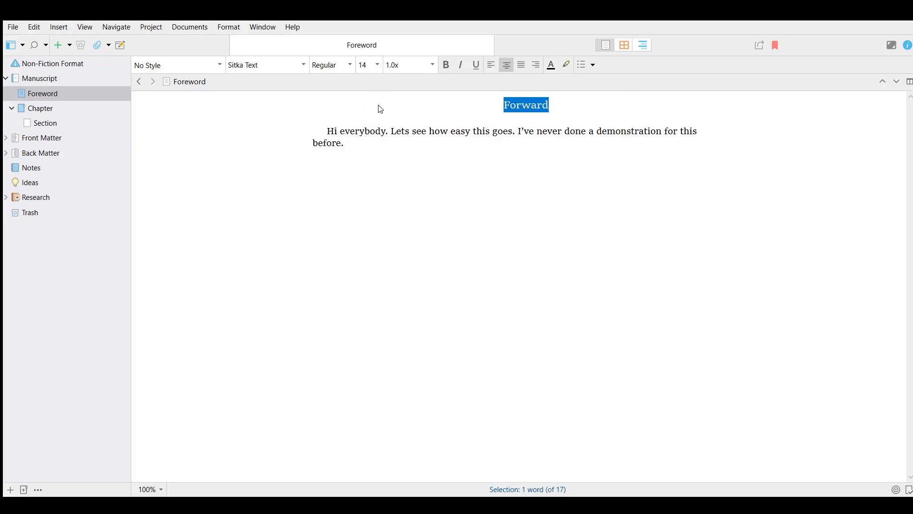
pyautogui.click(365, 116)
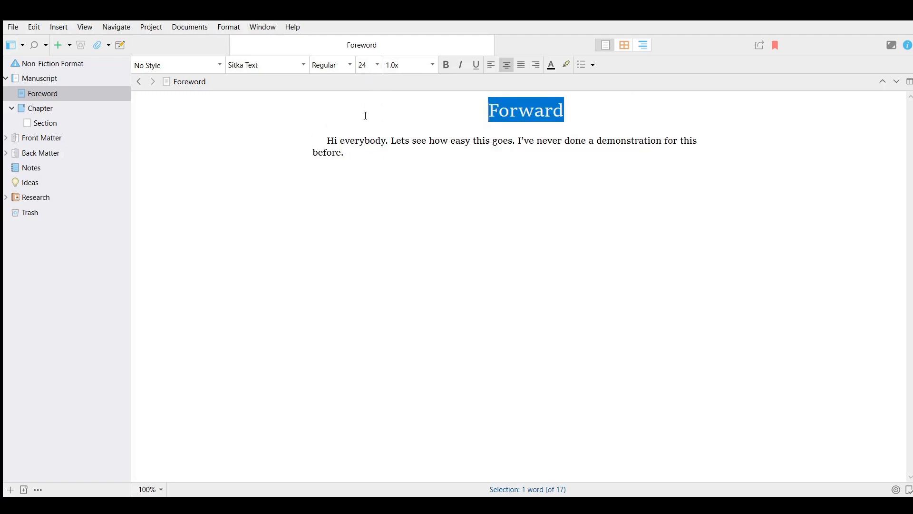
pyautogui.click(446, 65)
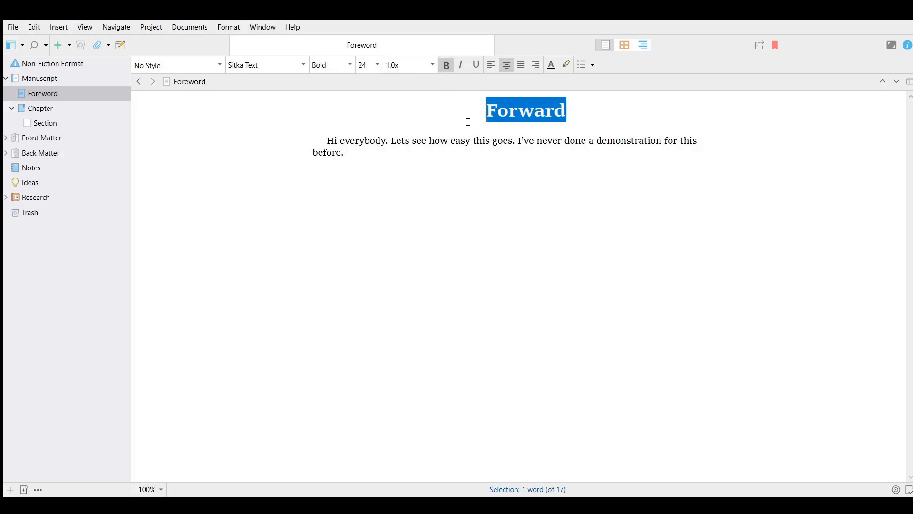
# Step: Try underlining the "Forward" heading
pyautogui.click(473, 126)
pyautogui.moveTo(485, 114)
pyautogui.mouseDown()
pyautogui.moveTo(567, 114)
pyautogui.moveTo(489, 111)
pyautogui.mouseUp()
pyautogui.click(478, 68)
pyautogui.click(495, 142)
pyautogui.click(478, 67)
pyautogui.click(518, 196)
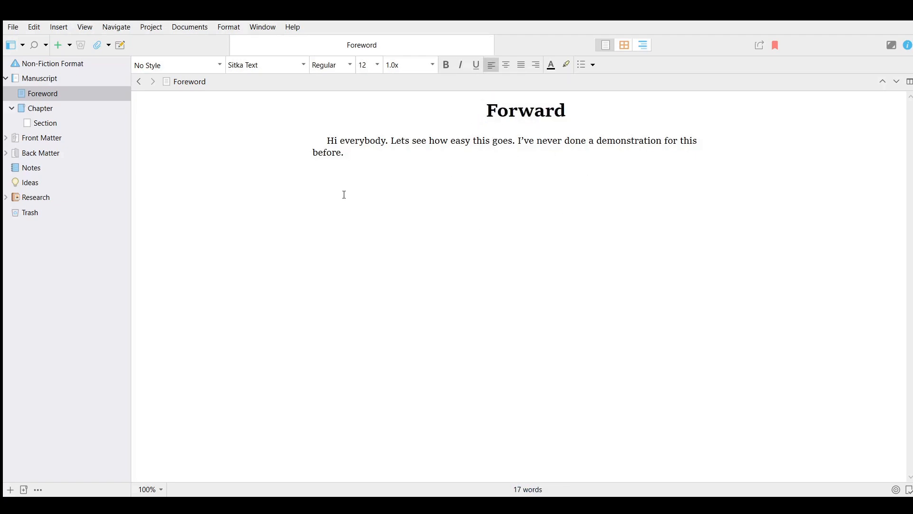
# Step: Add a new text document to the Chapter folder and title it "Section 2"
pyautogui.click(73, 110)
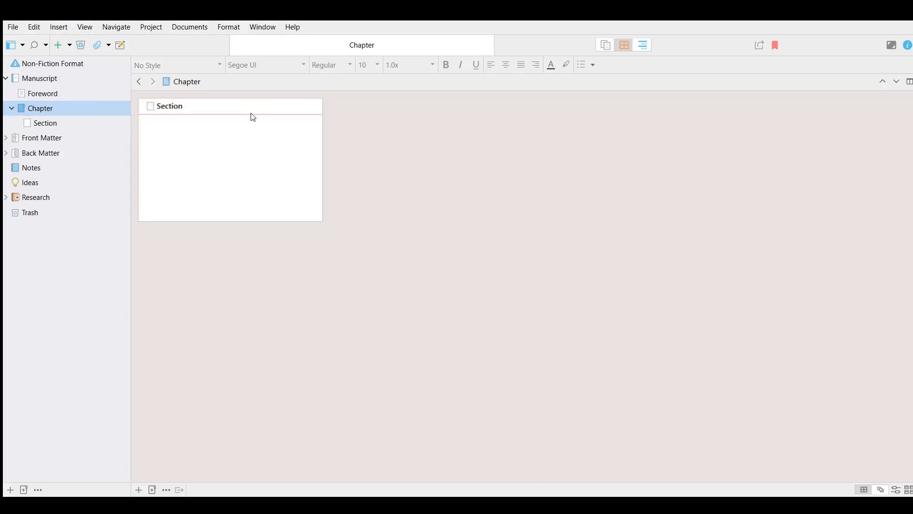
pyautogui.click(440, 177)
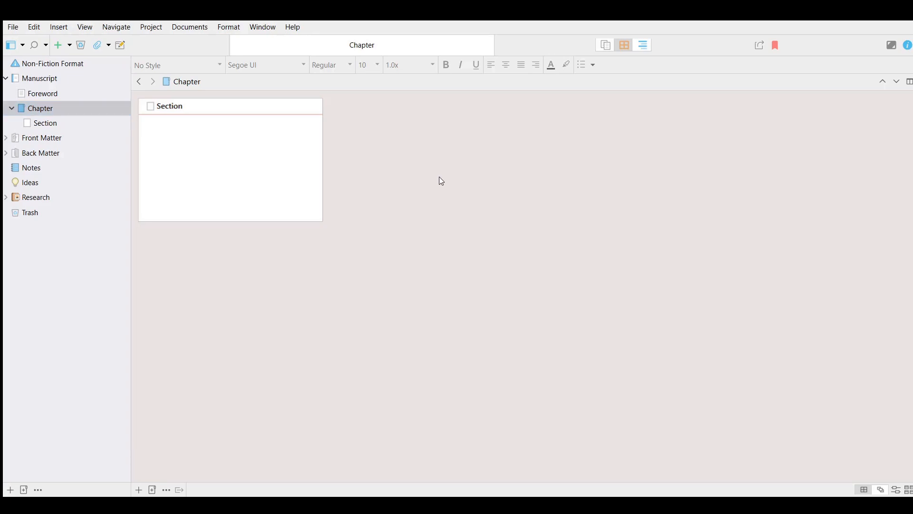
pyautogui.click(580, 182)
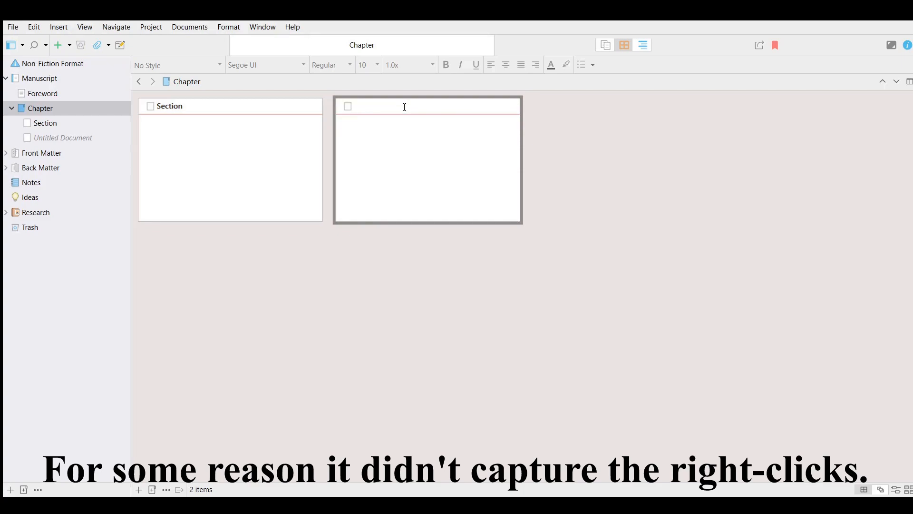
pyautogui.click(70, 110)
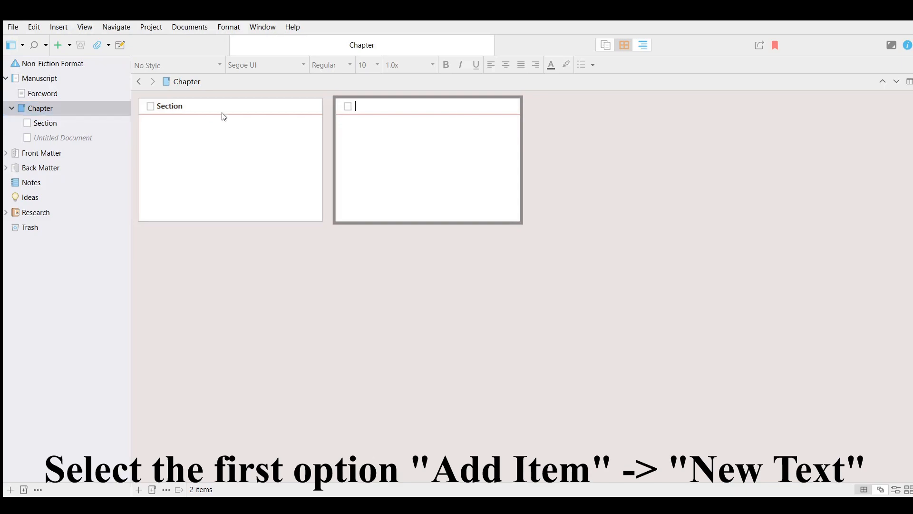
pyautogui.write('Section 2')
# Step: Rename the Chapter folder's original "Section" card to "Section 1"
pyautogui.click(237, 106)
pyautogui.click(235, 105)
pyautogui.click(236, 105)
pyautogui.write('2')
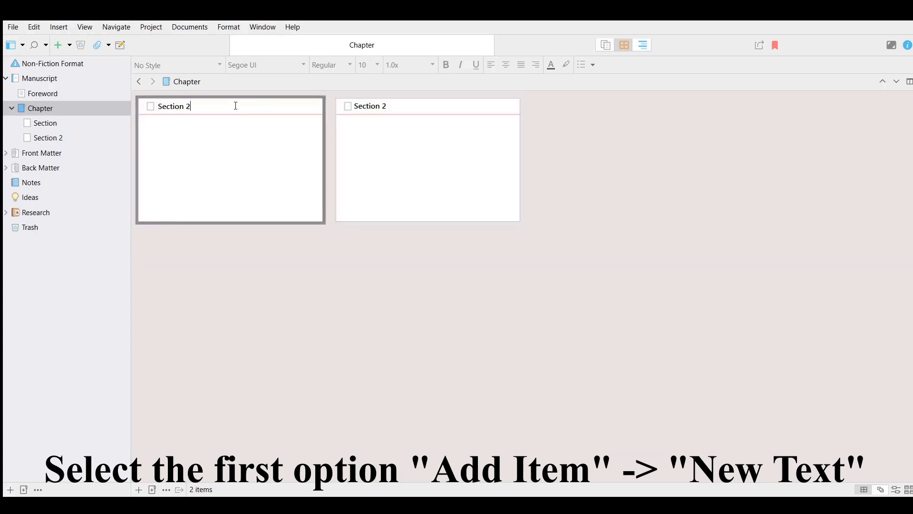
pyautogui.press('BackSpace')
pyautogui.write('1')
pyautogui.click(425, 114)
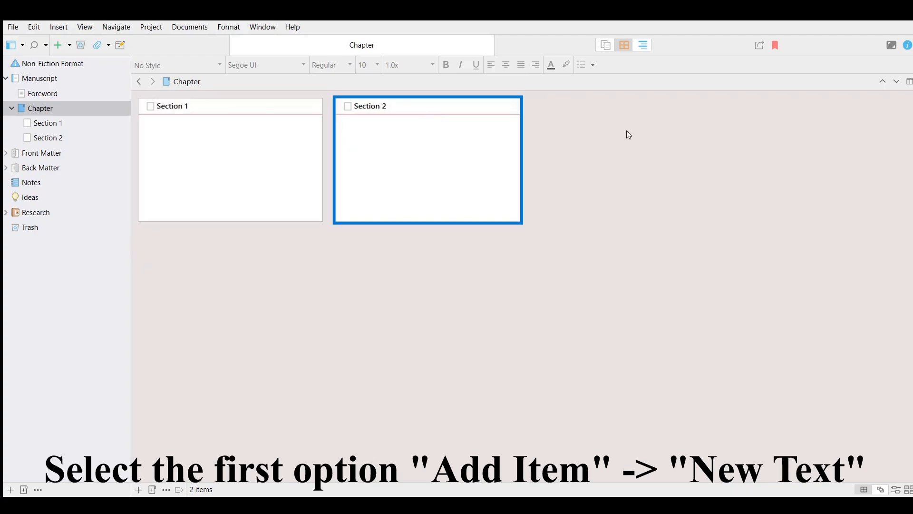
# Step: Add a third index card to the Chapter folder and title it "Section 3"
pyautogui.click(580, 165)
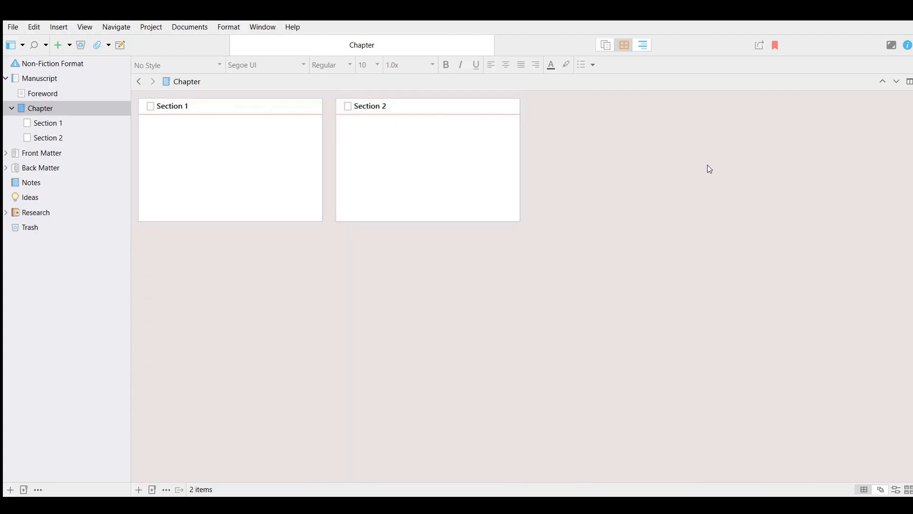
pyautogui.doubleClick(720, 169)
pyautogui.write('Section 3')
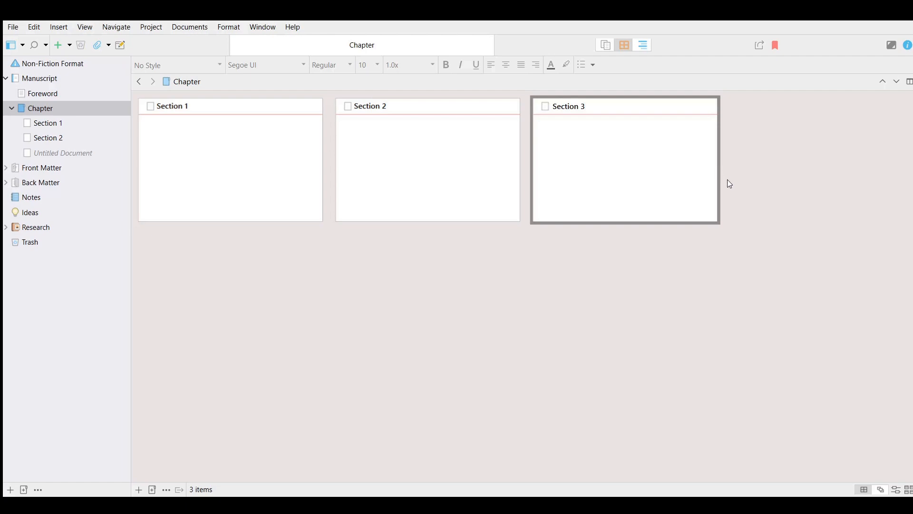
pyautogui.click(763, 192)
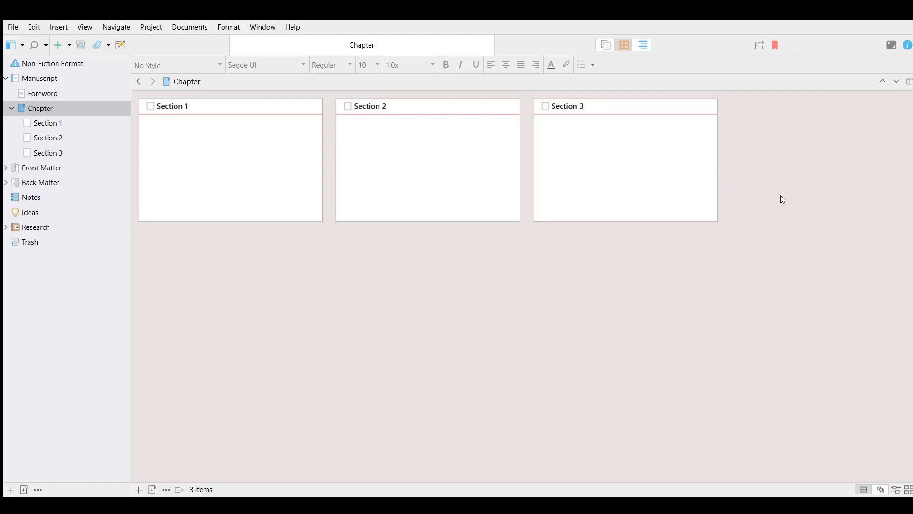
# Step: Add a fourth card to the Chapter folder and title it "Section 4", reusing the text of the Section 3 title
pyautogui.doubleClick(746, 192)
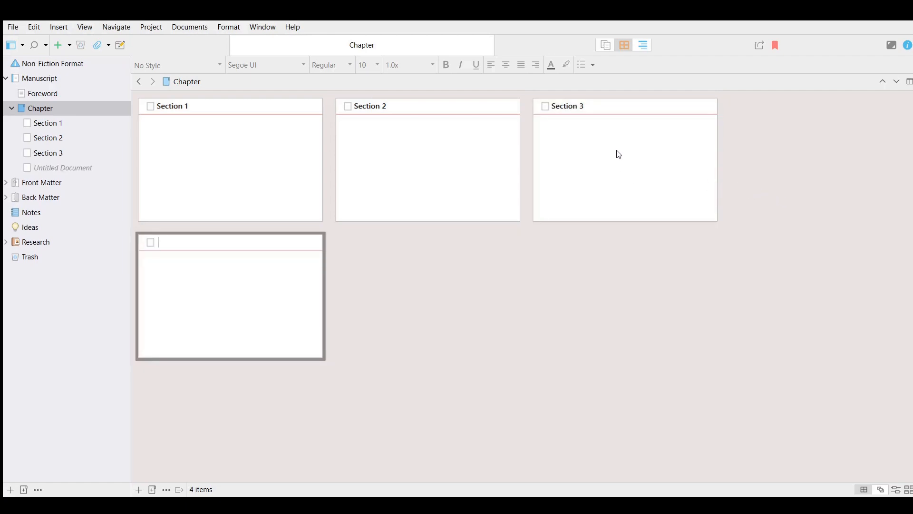
pyautogui.doubleClick(585, 106)
pyautogui.hotkey('ctrl', 'c')
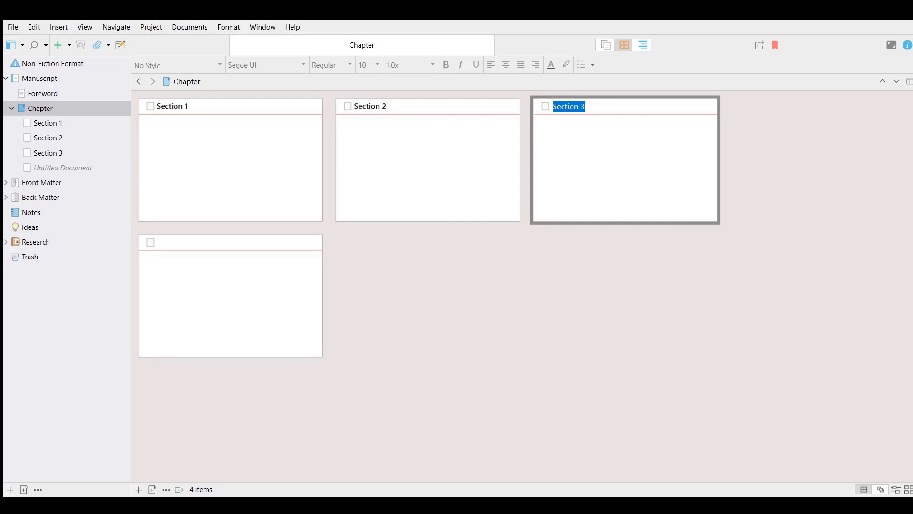
pyautogui.click(231, 245)
pyautogui.click(236, 241)
pyautogui.hotkey('ctrl', 'v')
pyautogui.press('BackSpace')
pyautogui.write('4')
pyautogui.click(379, 263)
# Step: Rename the Chapter folder to "Chapter 1"
pyautogui.click(88, 107)
pyautogui.click(203, 82)
pyautogui.write('1')
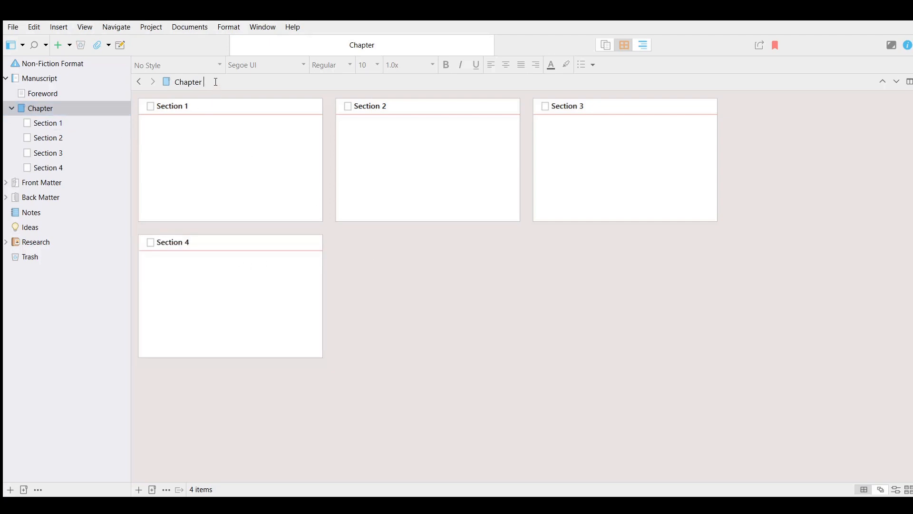
pyautogui.click(410, 298)
# Step: Add a new chapter folder after Chapter 1 in the manuscript and title it "Chapter 2"
pyautogui.click(78, 108)
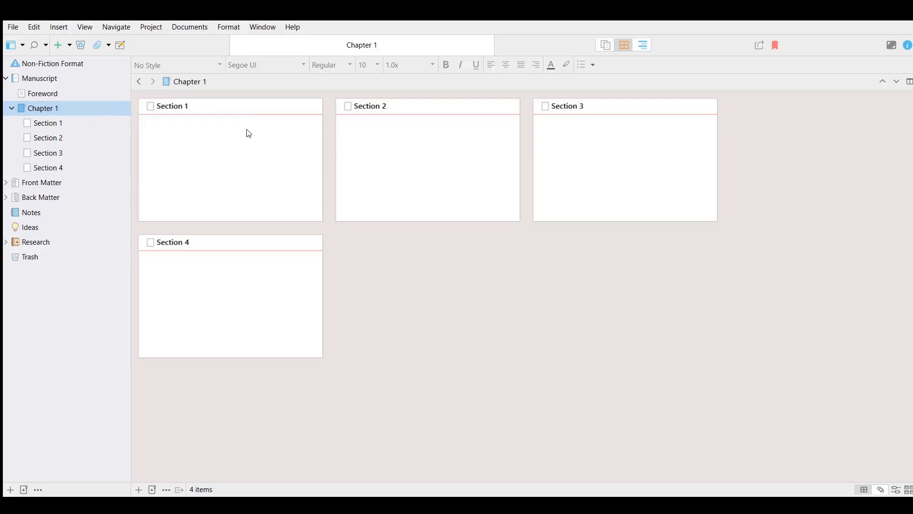
pyautogui.hotkey('ctrl', 'shift', 'n')
pyautogui.write('Chapter 2')
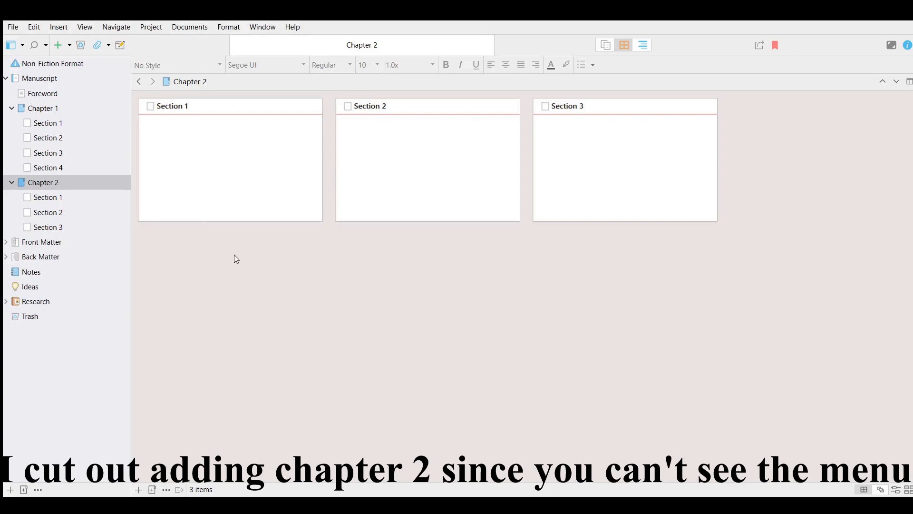
# Step: Collapse both chapter folders, and reopen and expand Chapter 1 to view its section cards
pyautogui.click(11, 182)
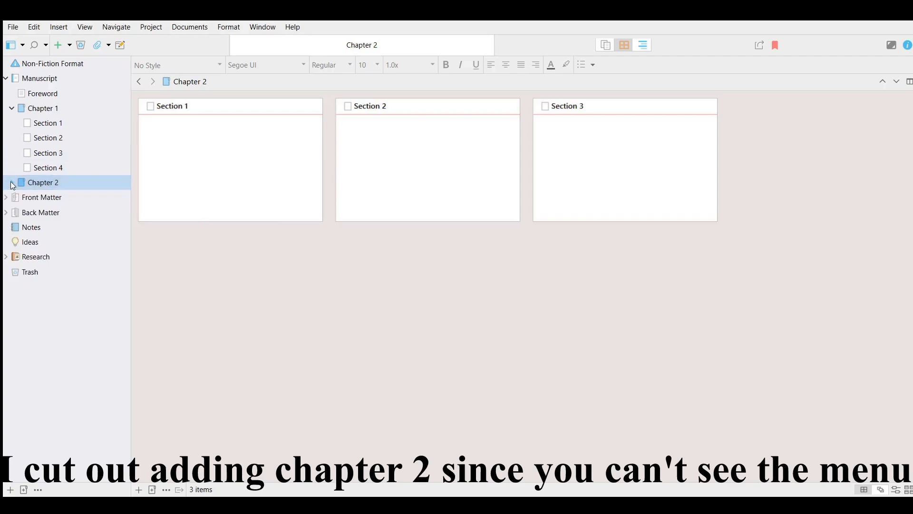
pyautogui.click(12, 108)
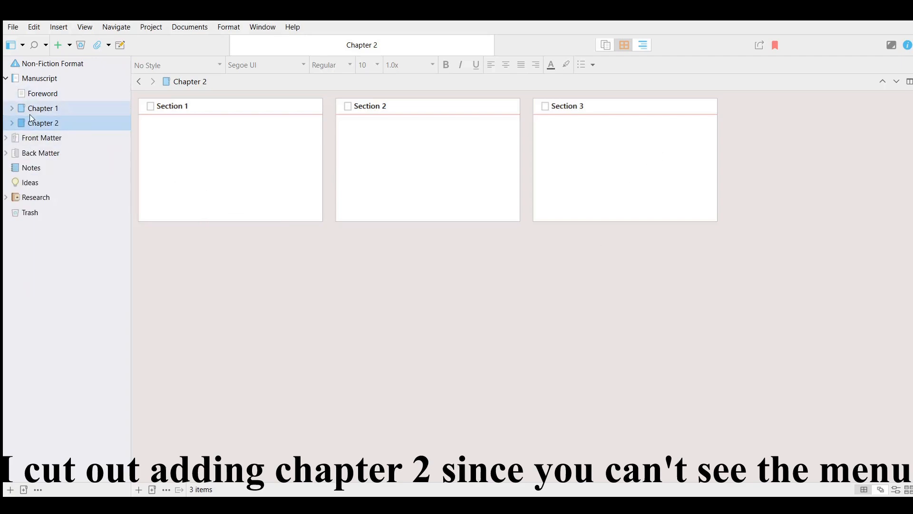
pyautogui.click(16, 109)
pyautogui.click(12, 108)
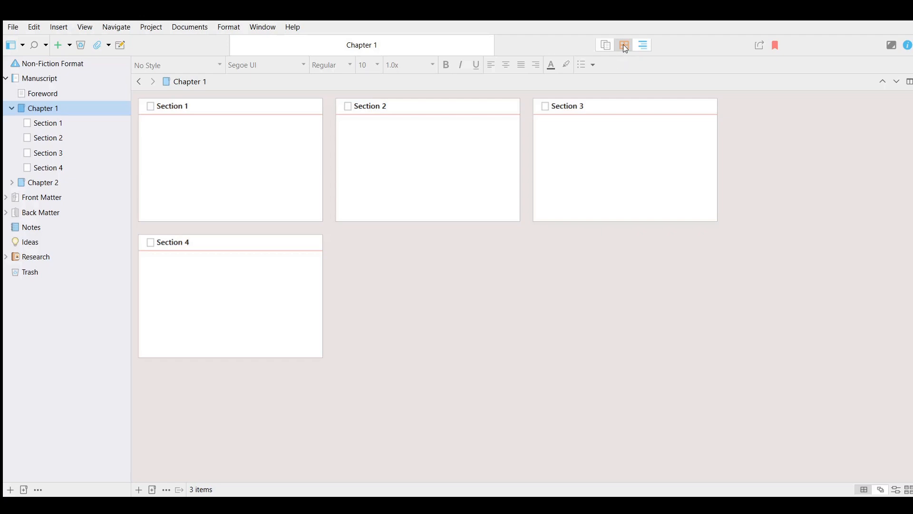
# Step: View Chapter 1's Section 2 as a page and on the corkboard, and return to Chapter 1's cards
pyautogui.click(63, 140)
pyautogui.click(411, 189)
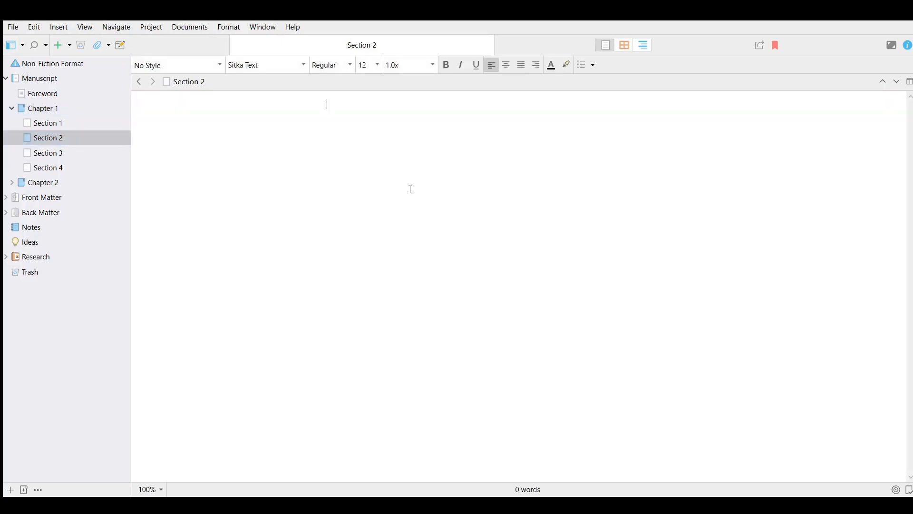
pyautogui.click(626, 46)
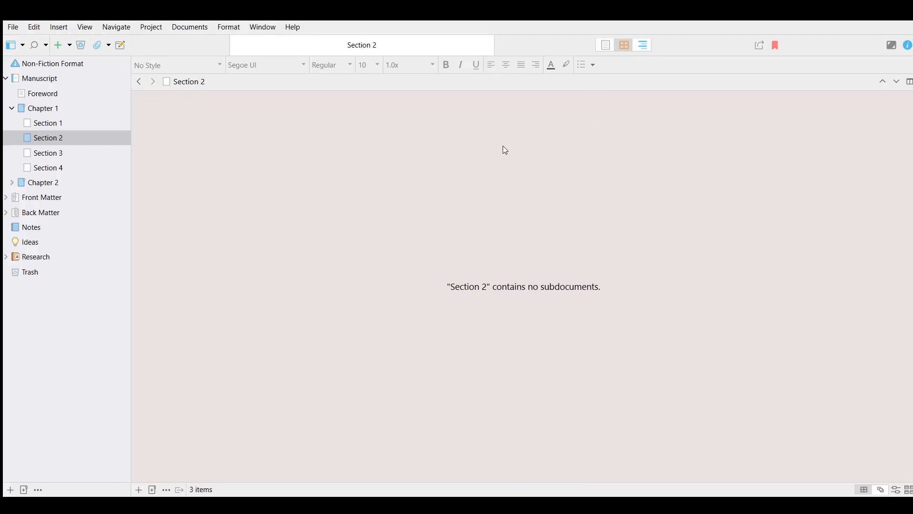
pyautogui.click(47, 110)
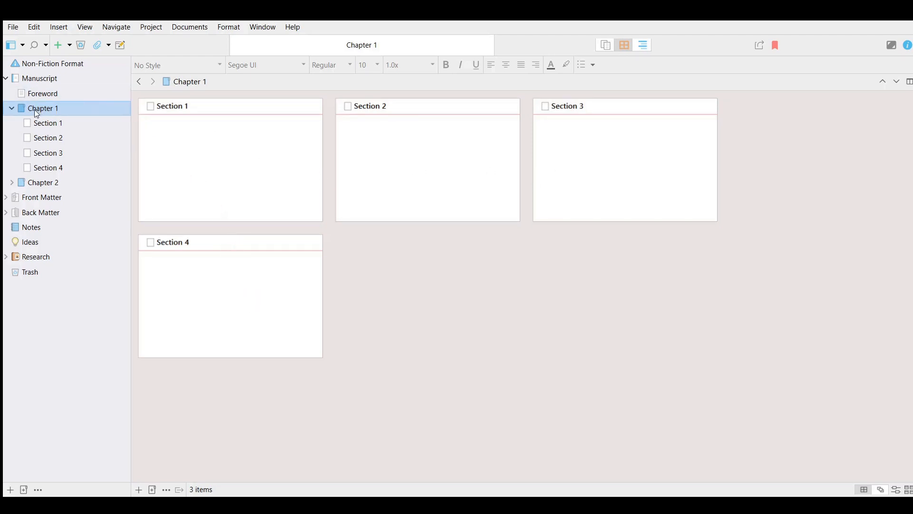
# Step: Look through the Manuscript Format and Paperback folders in Back Matter, and collapse Back Matter with Chapter 2 expanded
pyautogui.click(6, 213)
pyautogui.click(41, 213)
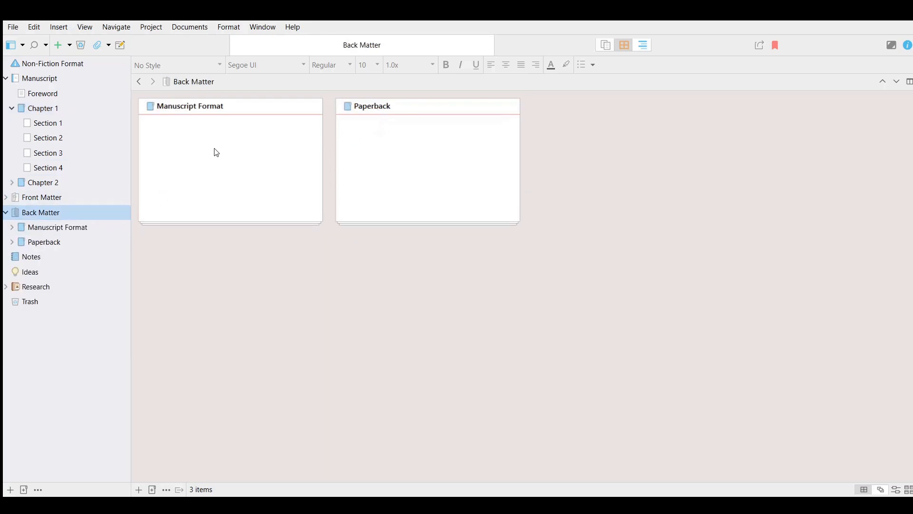
pyautogui.click(11, 227)
pyautogui.click(12, 256)
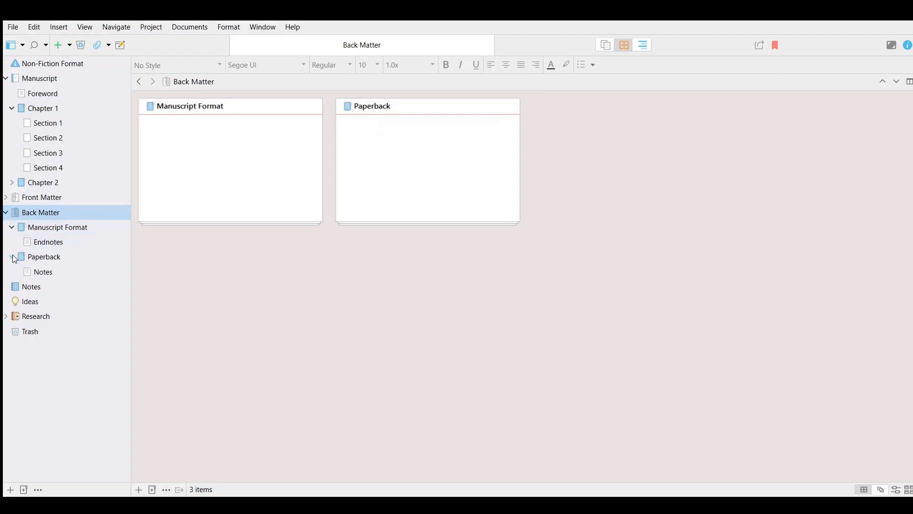
pyautogui.click(64, 228)
pyautogui.click(59, 257)
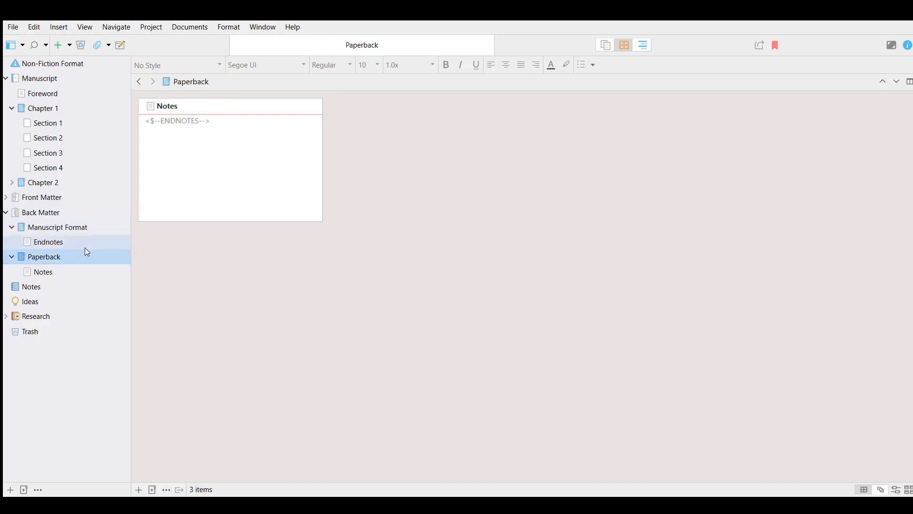
pyautogui.click(12, 182)
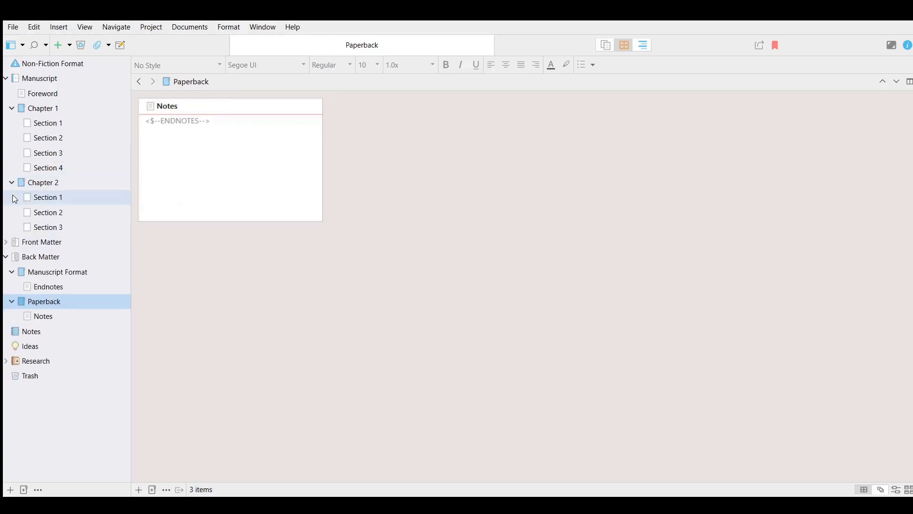
pyautogui.click(7, 257)
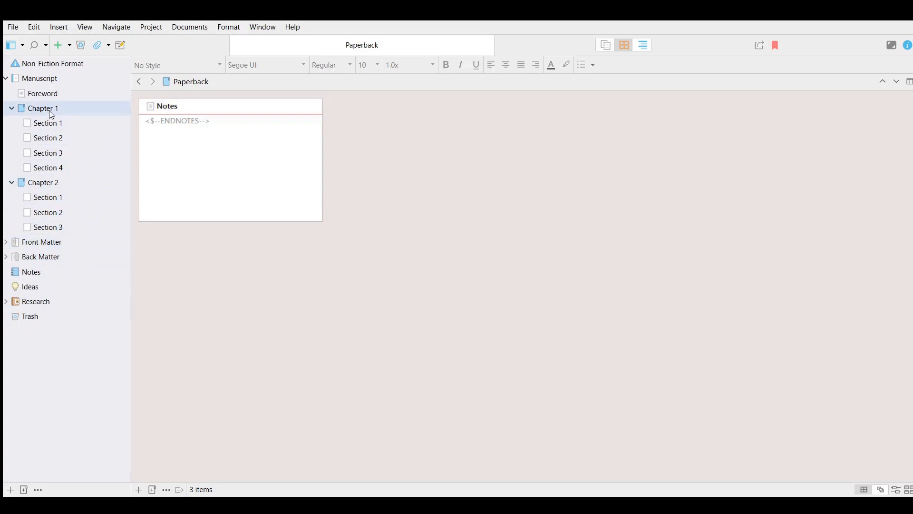
# Step: Open Chapter 1's corkboard and write "This is section 1. Don't mind me" as the synopsis on the Section 1 card
pyautogui.click(84, 123)
pyautogui.click(69, 113)
pyautogui.click(204, 155)
pyautogui.click(204, 154)
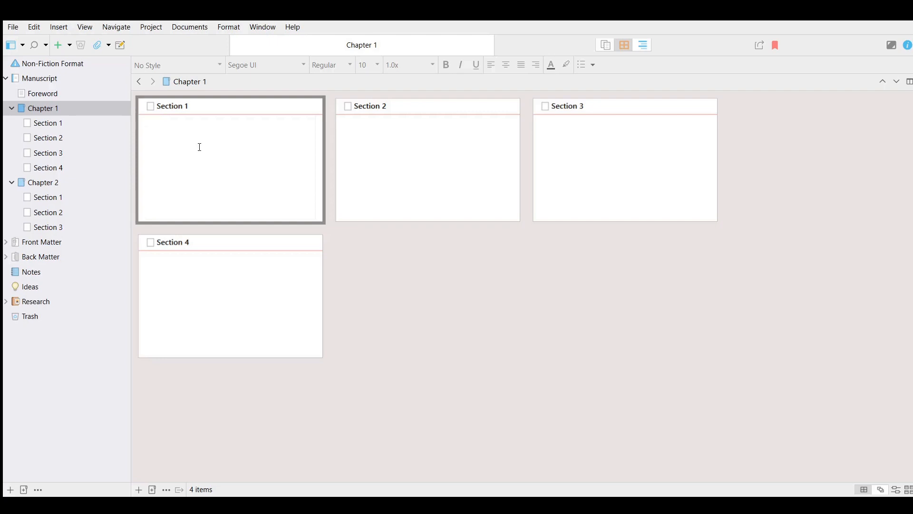
pyautogui.write("This is section 1. Don't mind me")
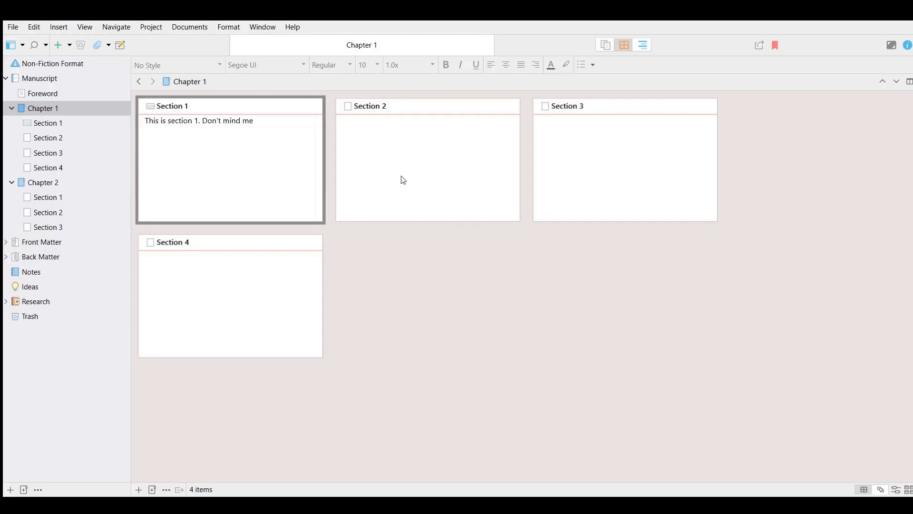
# Step: Write "Section 2 has some important stuff in here. No idea what." as the synopsis on the Section 2 card
pyautogui.click(403, 176)
pyautogui.write('Section 2 has some important stuff in here. No idea what.')
# Step: Write "Now we've done our overview and are ready to work" as the synopsis on the Section 3 card
pyautogui.click(607, 168)
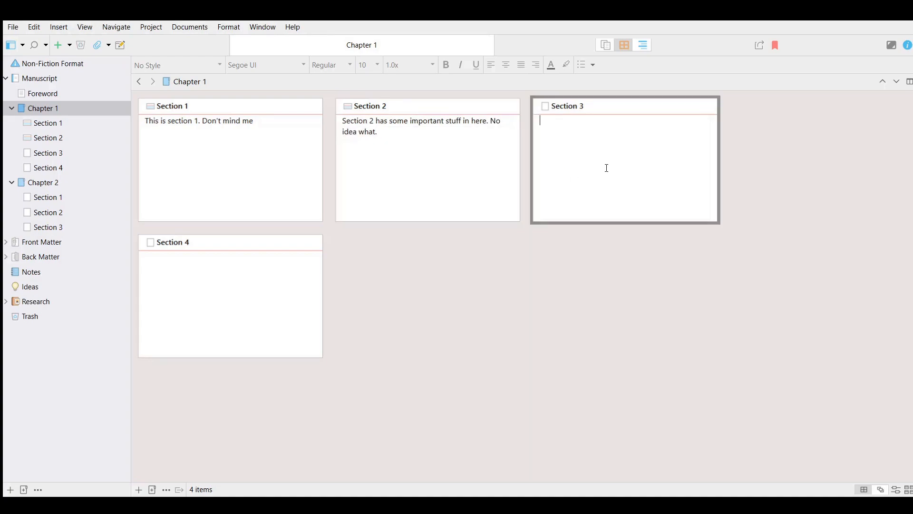
pyautogui.write("Now we've done our overview and are ready to work")
pyautogui.click(162, 291)
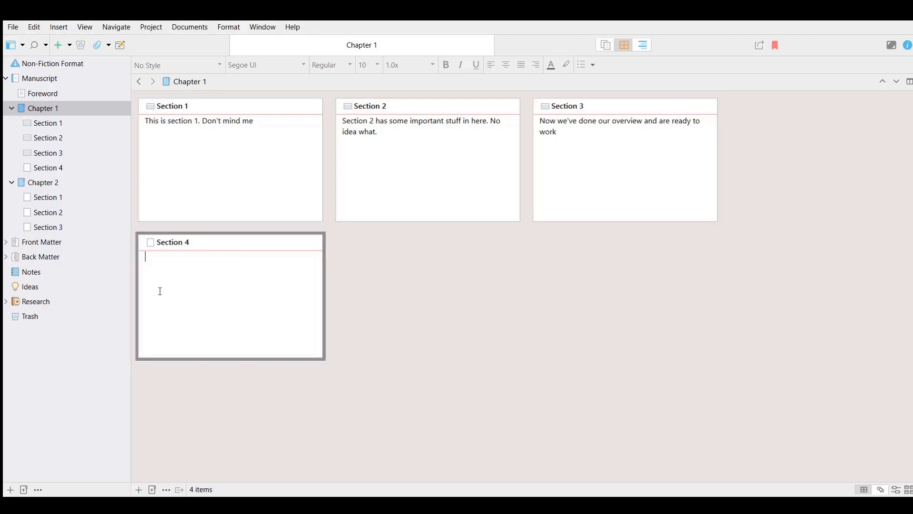
# Step: Write "Action steps and some final thoughts" as the synopsis on the Section 4 card and check Chapter 2's corkboard before returning to Chapter 1
pyautogui.write('Action steps and some final thoughts')
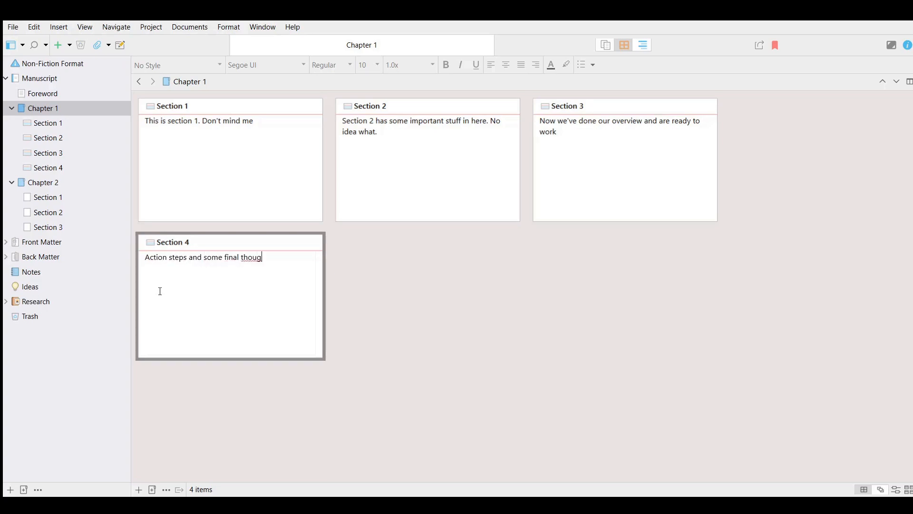
pyautogui.click(414, 276)
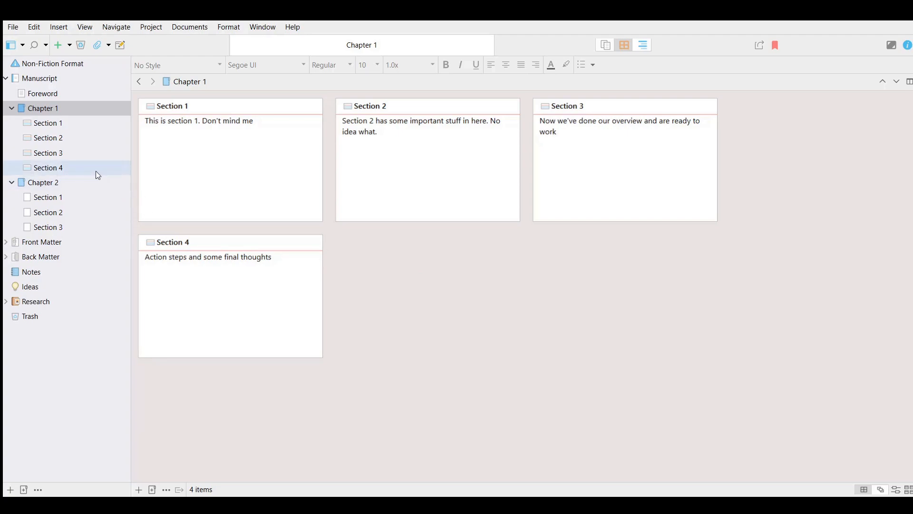
pyautogui.click(50, 183)
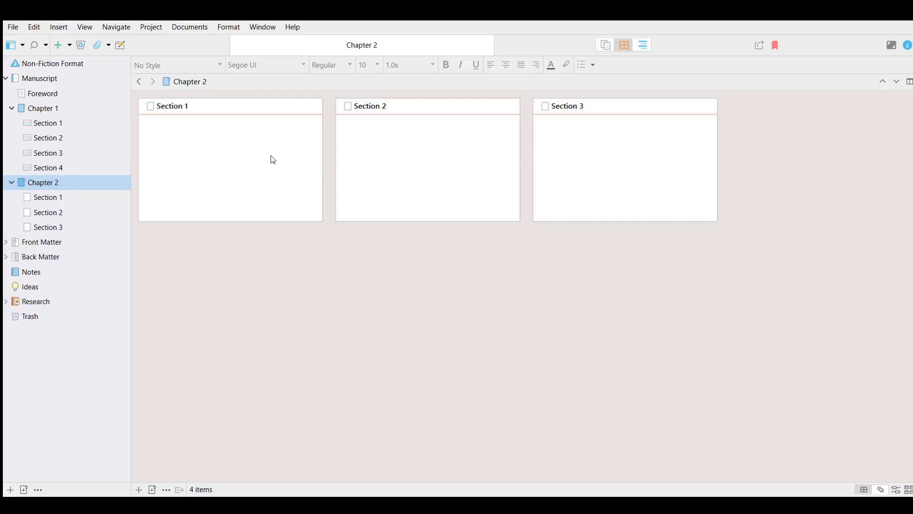
pyautogui.click(52, 108)
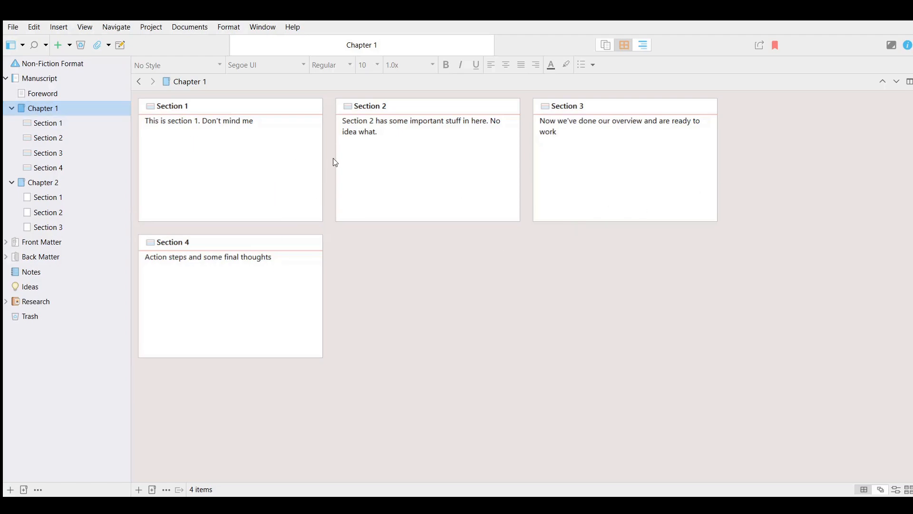
# Step: Show Chapter 1 as an outline and add a new document titled "Section 5" after Section 4
pyautogui.click(646, 48)
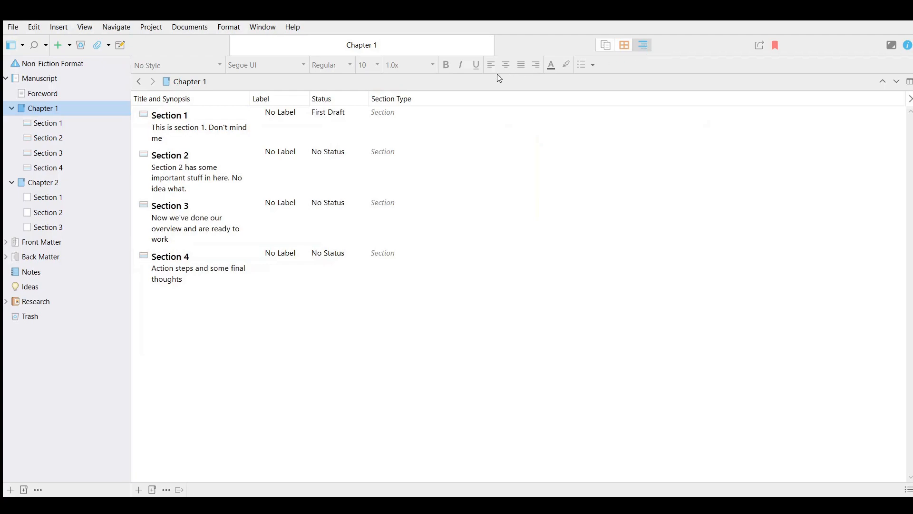
pyautogui.click(245, 126)
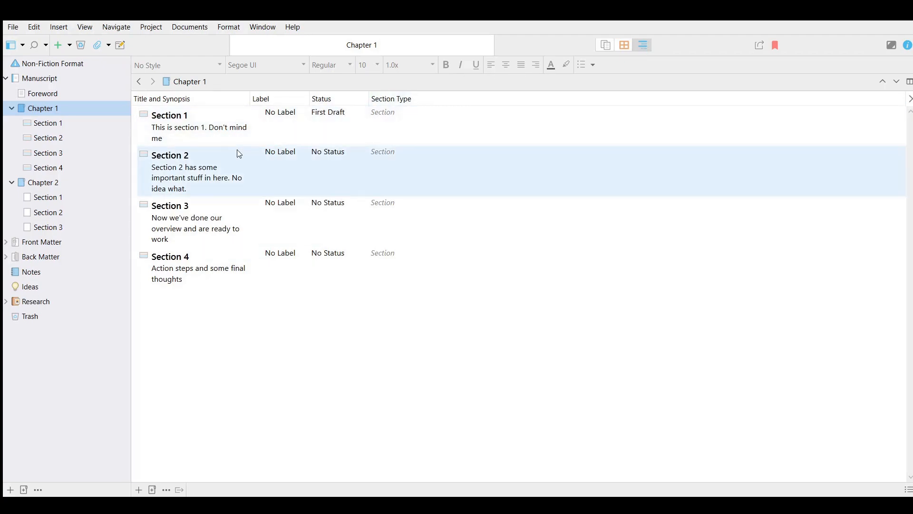
pyautogui.click(210, 317)
pyautogui.hotkey('ctrl', 'n')
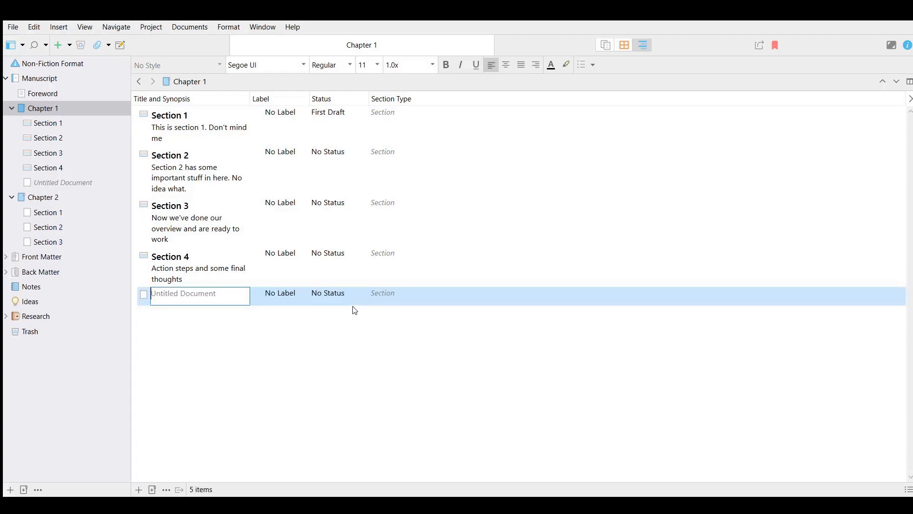
pyautogui.write('Section 5')
pyautogui.click(295, 323)
# Step: Write "More final thoughts" as the synopsis on the Section 5 card on Chapter 1's corkboard
pyautogui.click(625, 45)
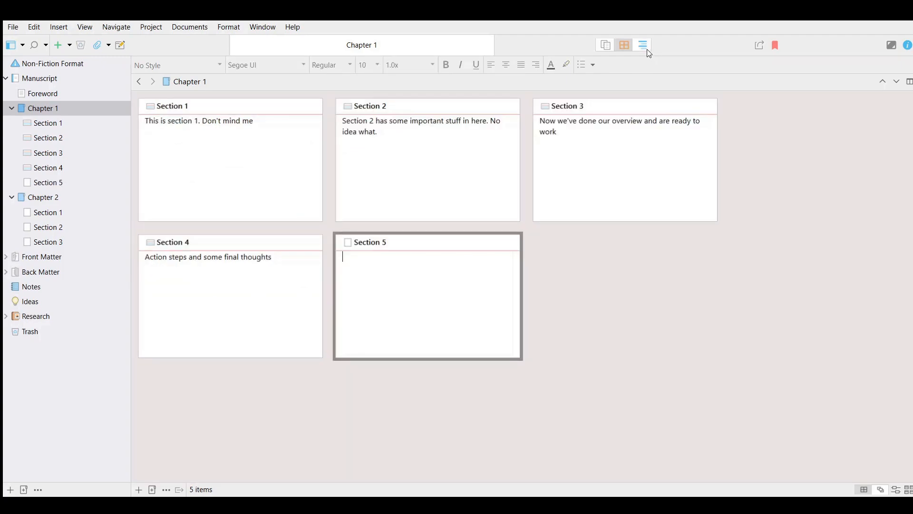
pyautogui.click(647, 48)
pyautogui.click(214, 301)
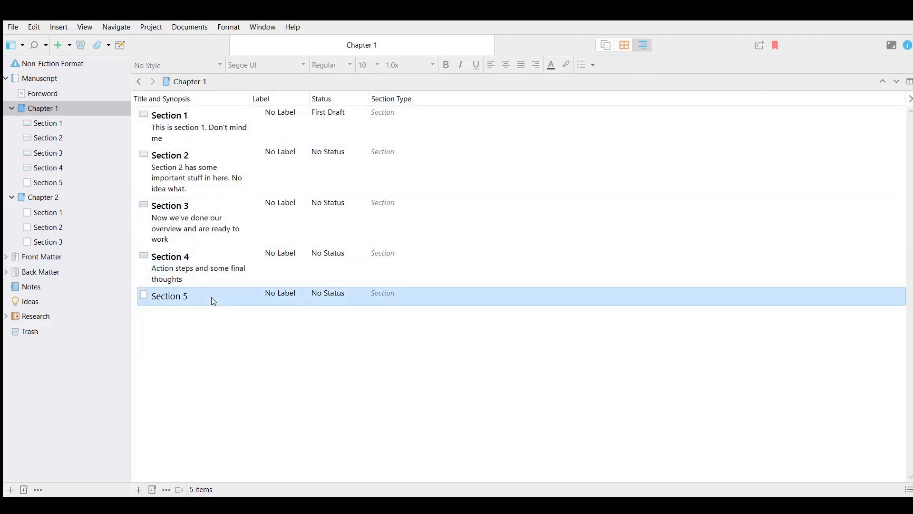
pyautogui.click(166, 325)
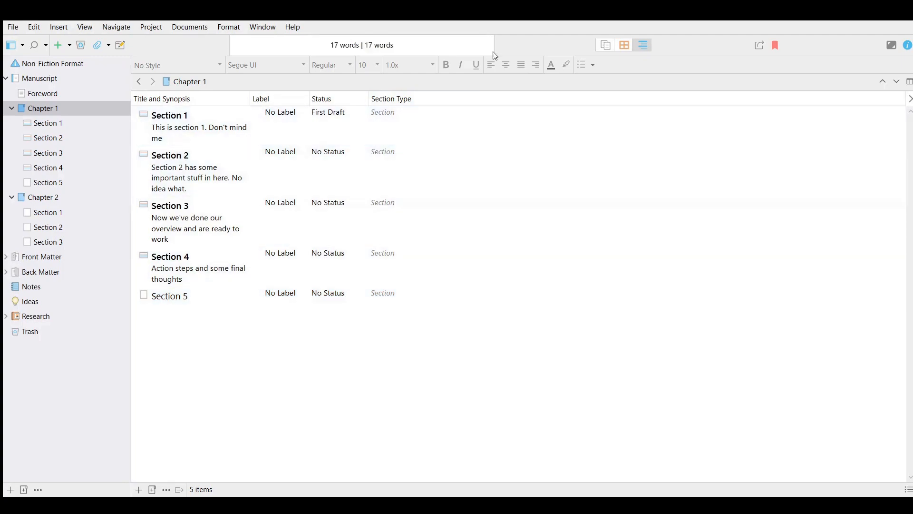
pyautogui.click(625, 45)
pyautogui.click(399, 281)
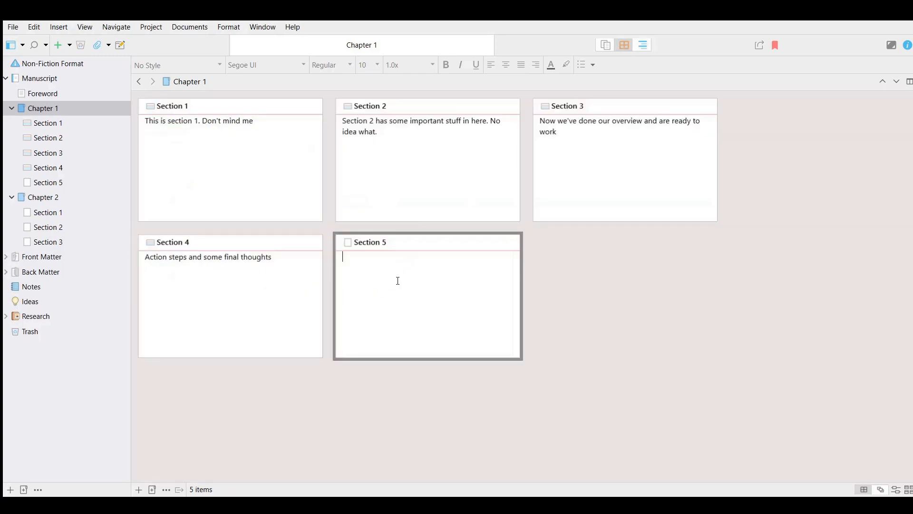
pyautogui.write('More final thoughts')
pyautogui.click(658, 280)
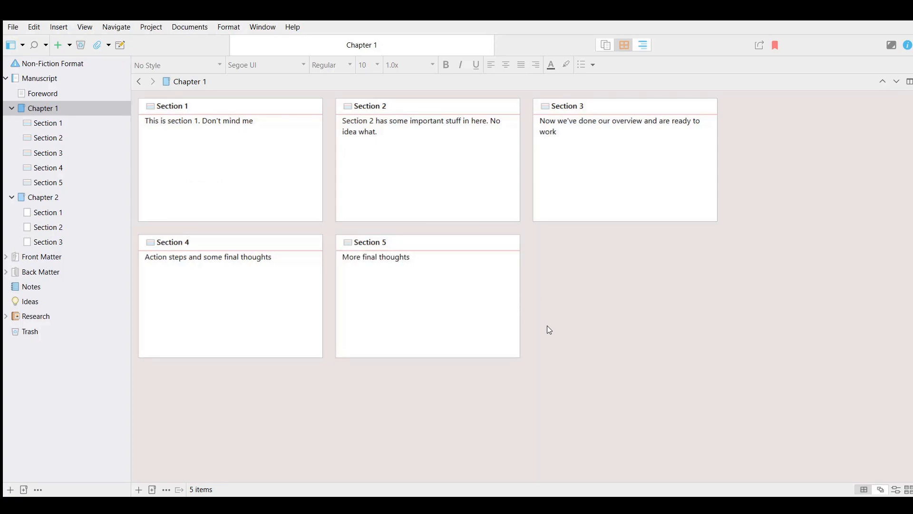
# Step: Compare Chapter 1's sections and synopses in the outline view and on the corkboard
pyautogui.click(643, 44)
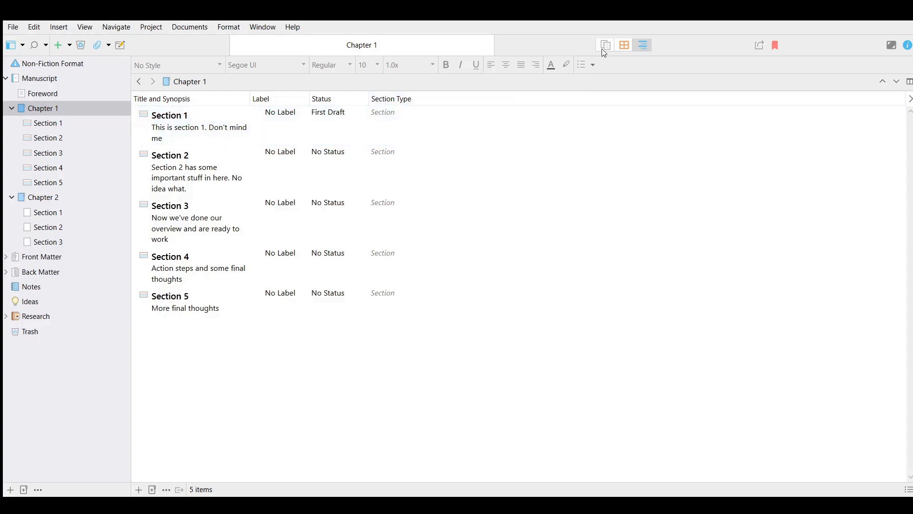
pyautogui.click(623, 45)
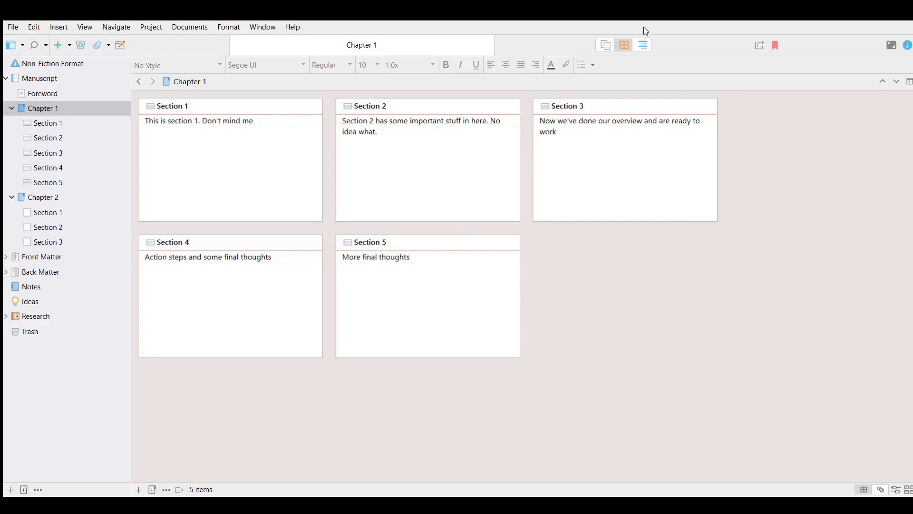
pyautogui.click(643, 45)
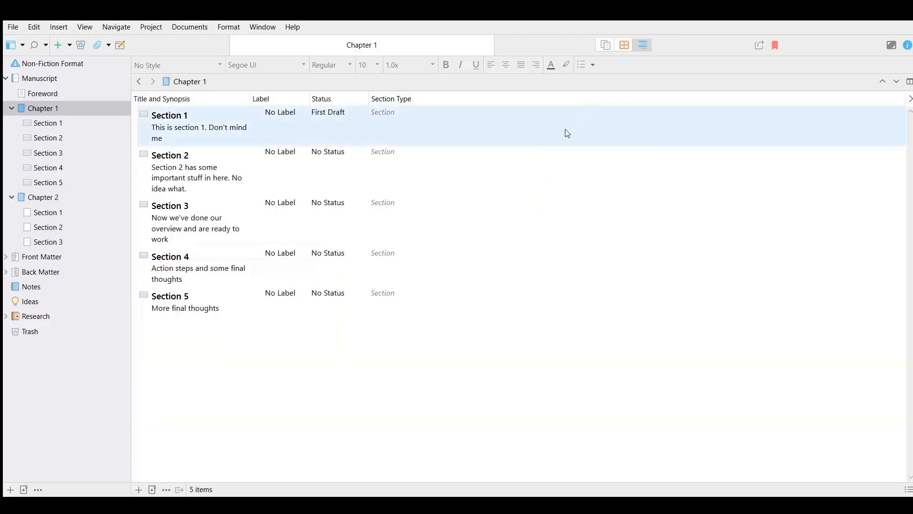
pyautogui.click(624, 45)
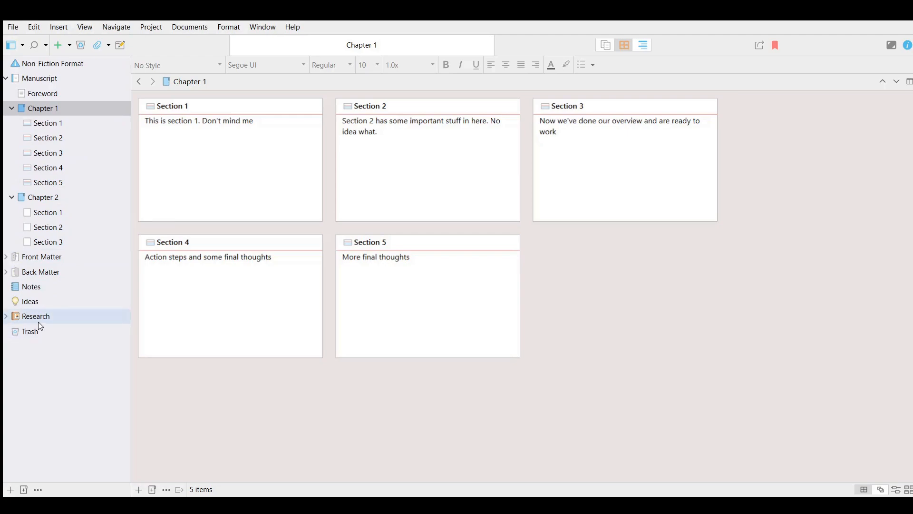
# Step: Expand the Research folder and add a card titled "Notes for chapter 1" with the synopsis "Blah blah blah" to the Notes folder
pyautogui.click(7, 316)
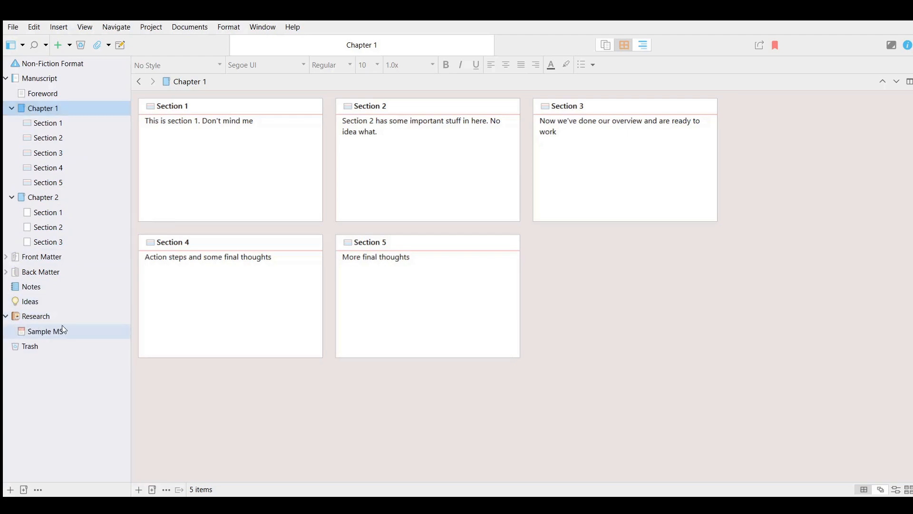
pyautogui.click(37, 290)
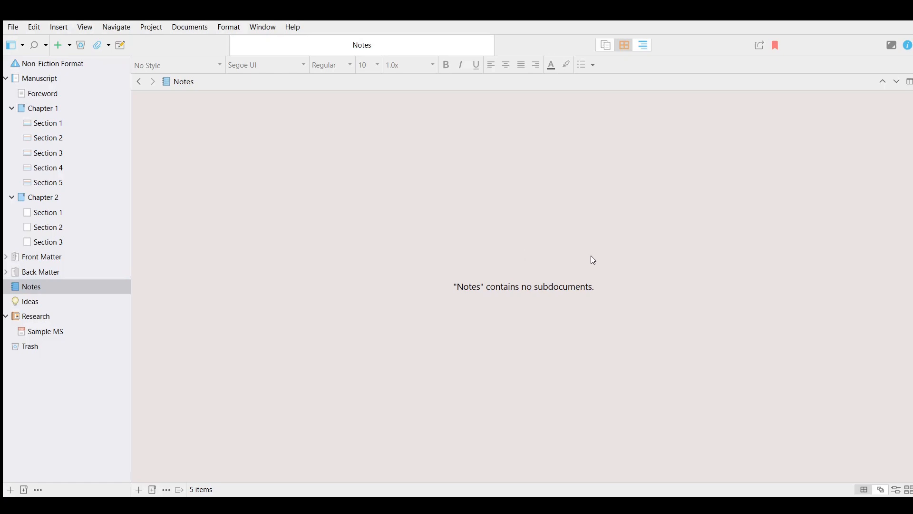
pyautogui.doubleClick(660, 251)
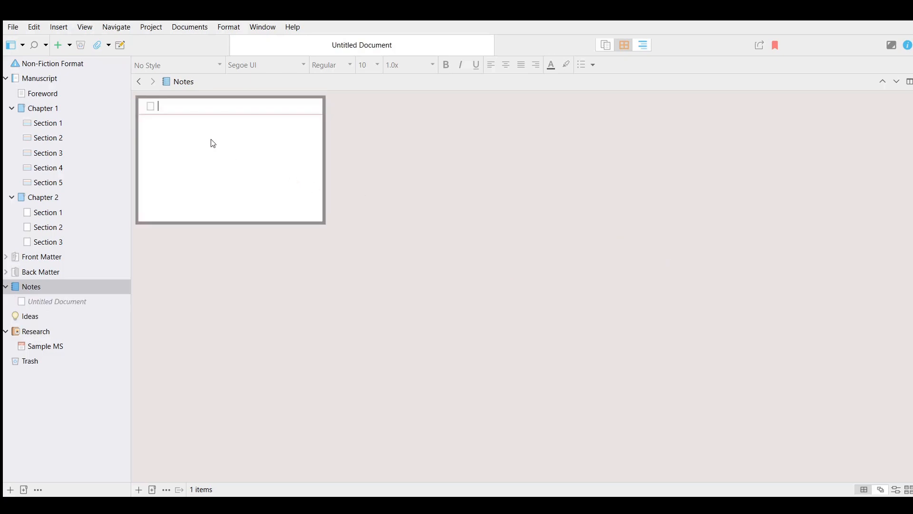
pyautogui.write('Notes')
pyautogui.press('BackSpace')
pyautogui.press('BackSpace')
pyautogui.press('BackSpace')
pyautogui.write('tes for chapter 1')
pyautogui.press('Tab')
pyautogui.write('Blah blah blah')
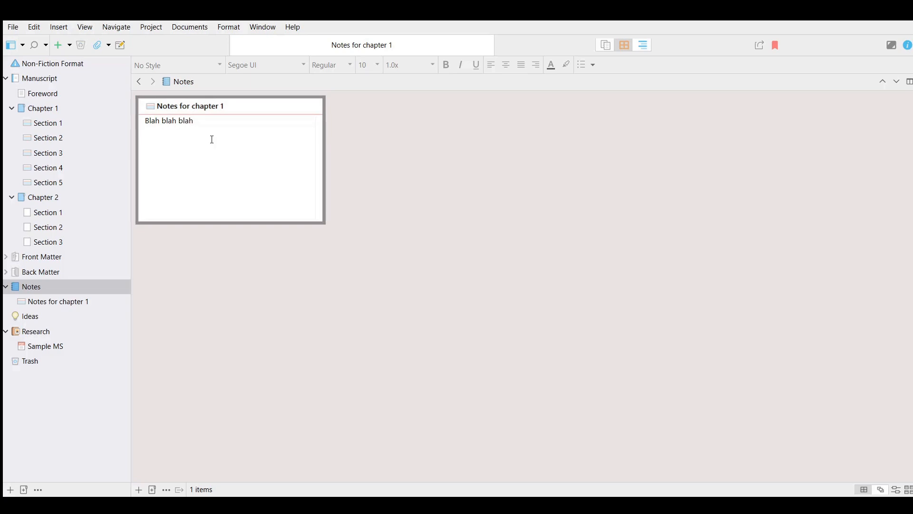
pyautogui.click(391, 176)
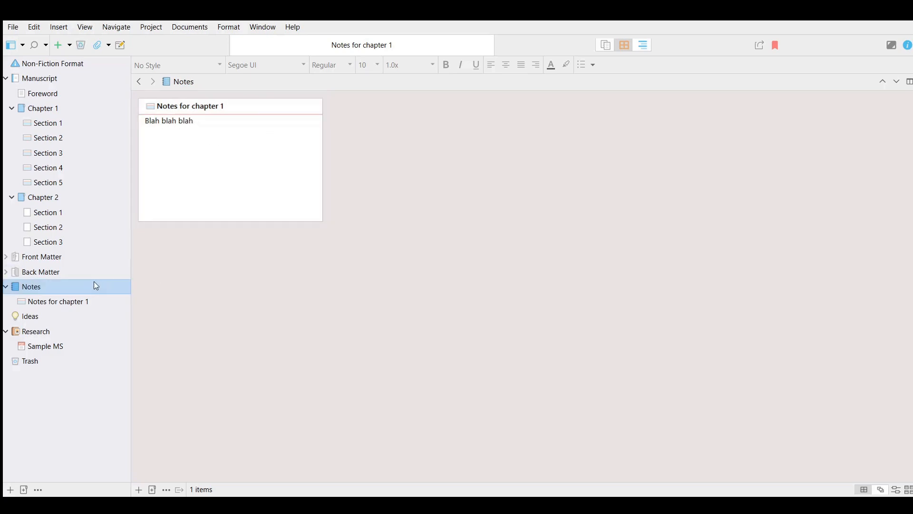
# Step: Look through the title page, contents and foreword of the Sample MS document in the Research folder
pyautogui.click(6, 332)
pyautogui.click(9, 331)
pyautogui.click(6, 332)
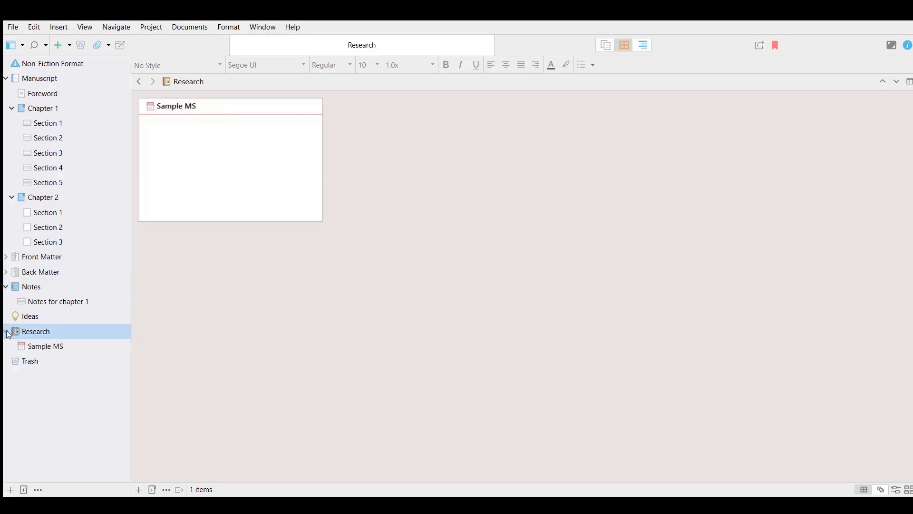
pyautogui.click(59, 350)
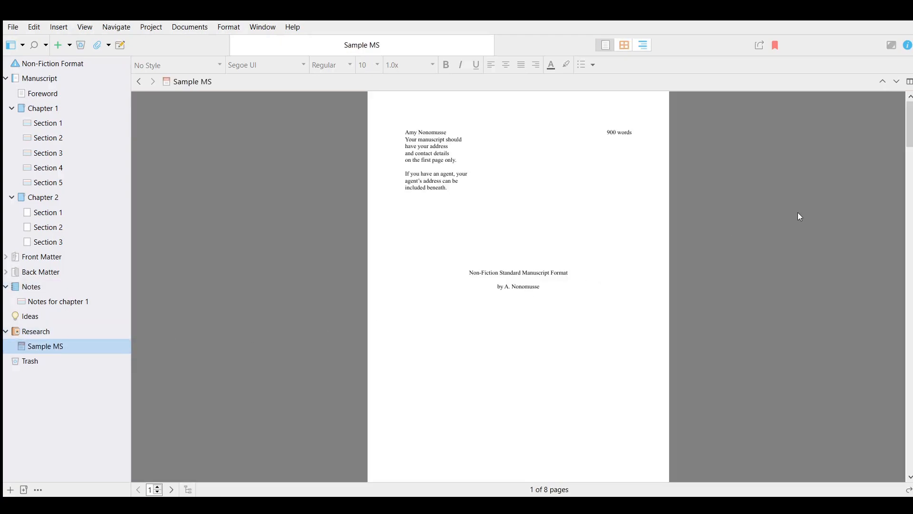
pyautogui.scroll(-10, 518, 286)
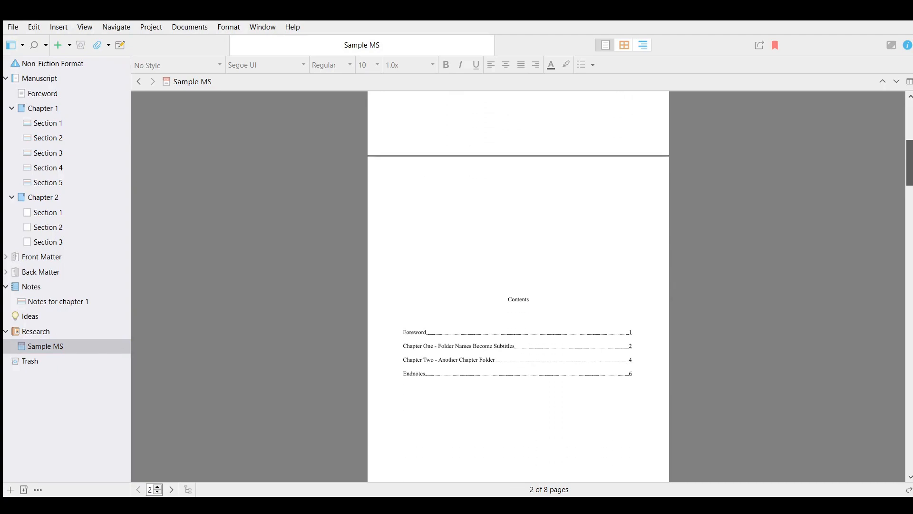
pyautogui.scroll(-8, 518, 285)
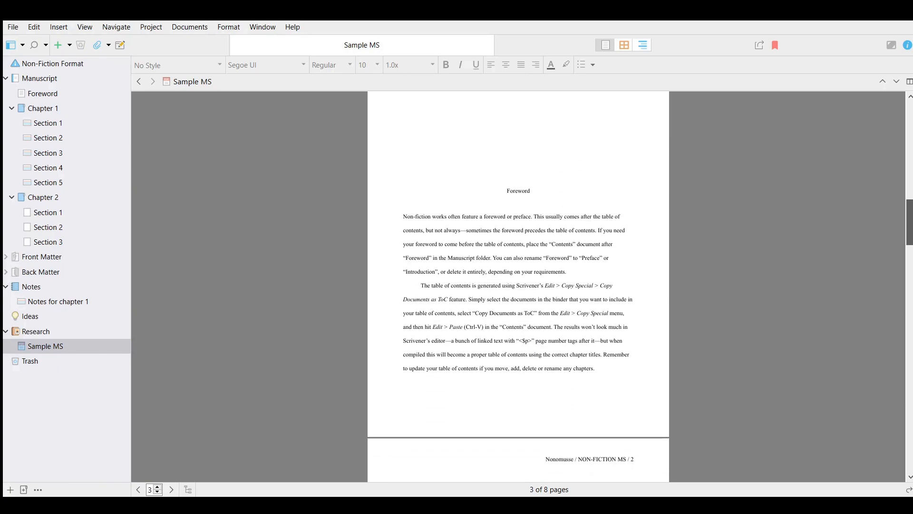
pyautogui.scroll(15, 519, 285)
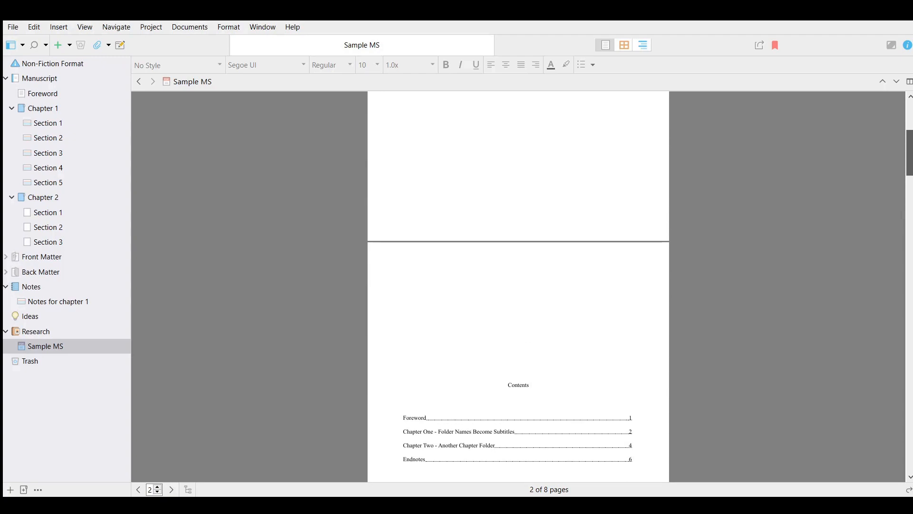
pyautogui.moveTo(909, 127); pyautogui.dragTo(910, 124)
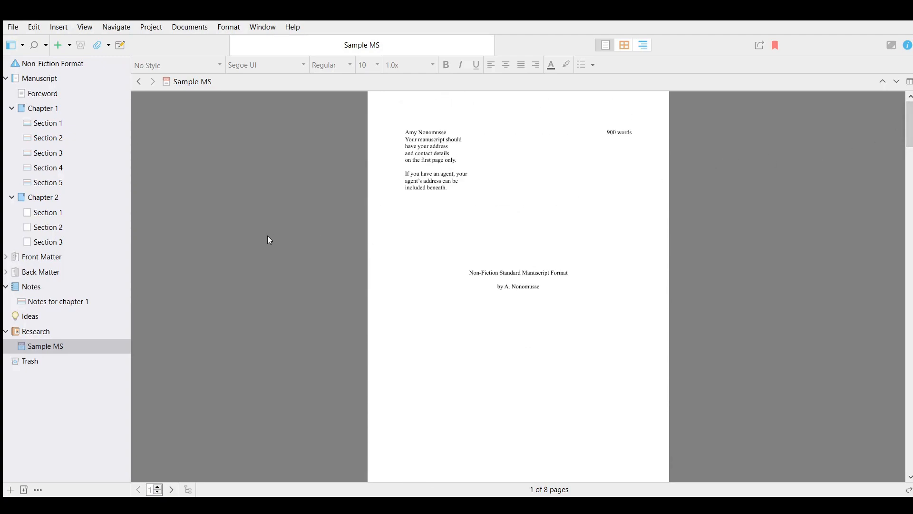
pyautogui.click(57, 348)
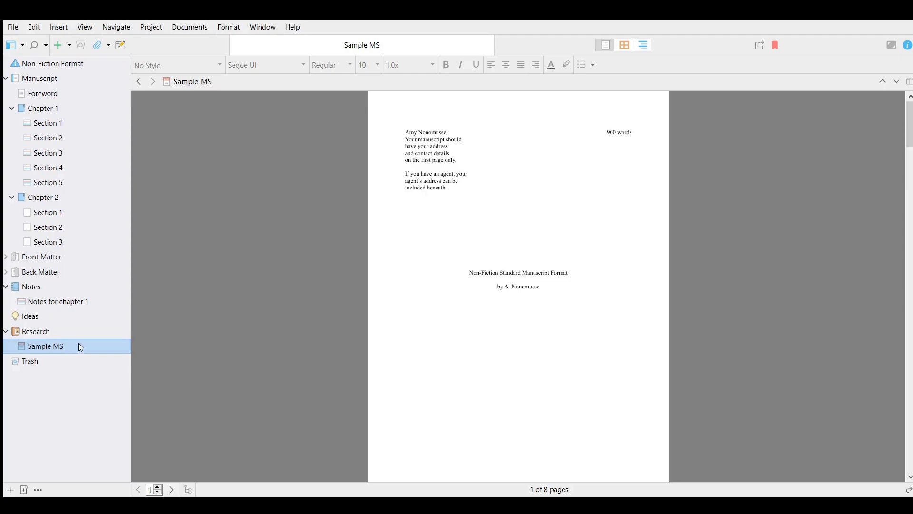
pyautogui.click(214, 341)
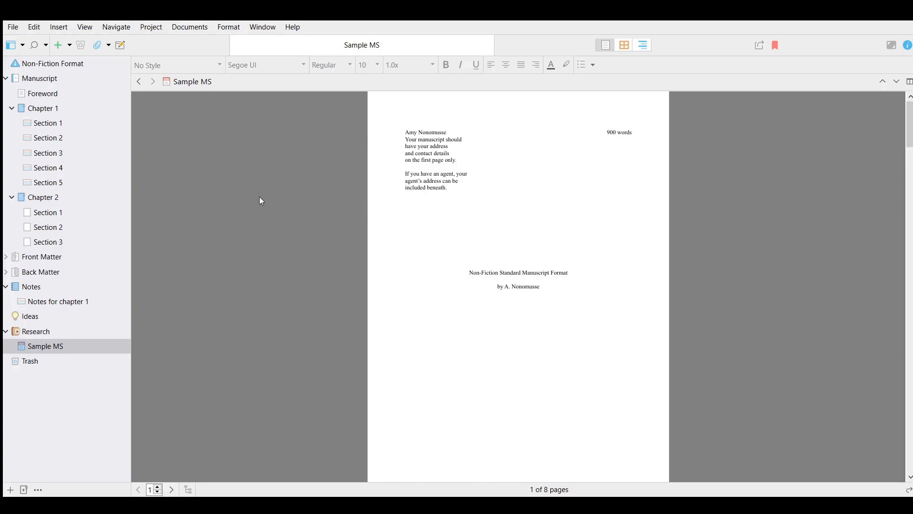
# Step: Open Section 1 of Chapter 1 in the editor with the inspector showing its synopsis and notes
pyautogui.click(61, 110)
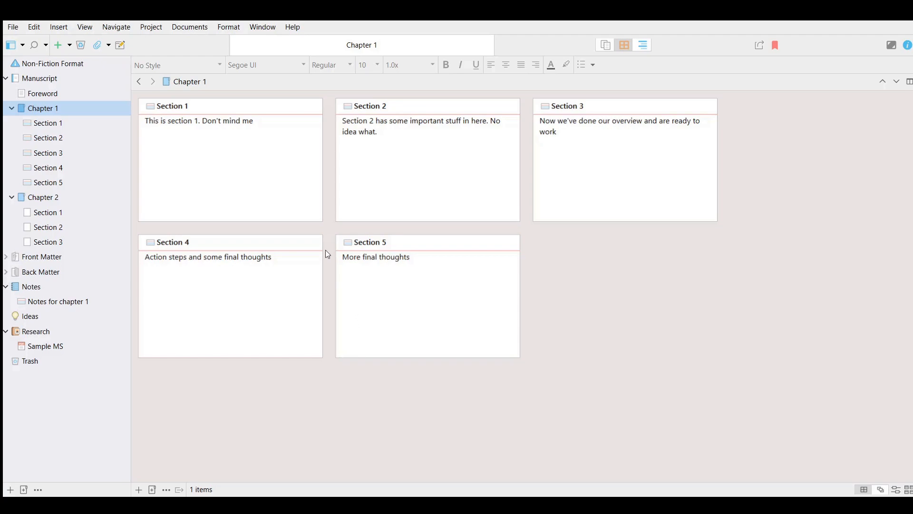
pyautogui.click(59, 129)
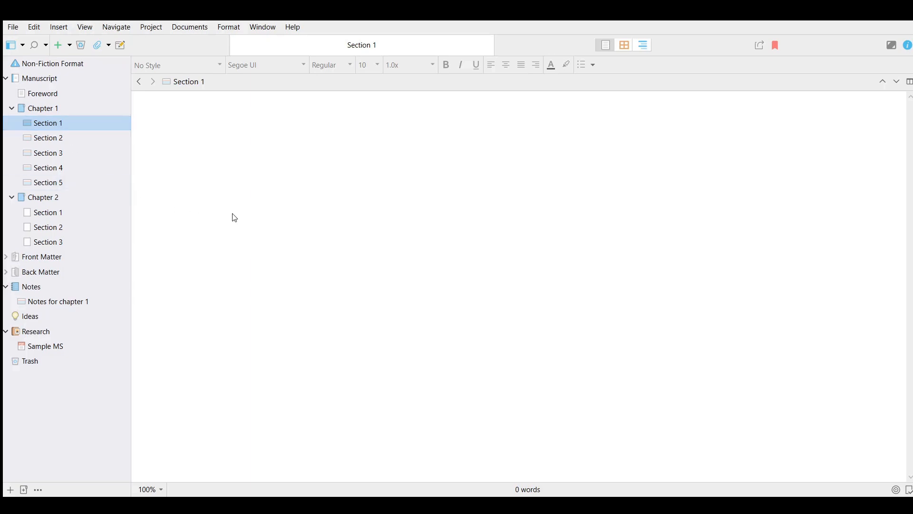
pyautogui.click(443, 226)
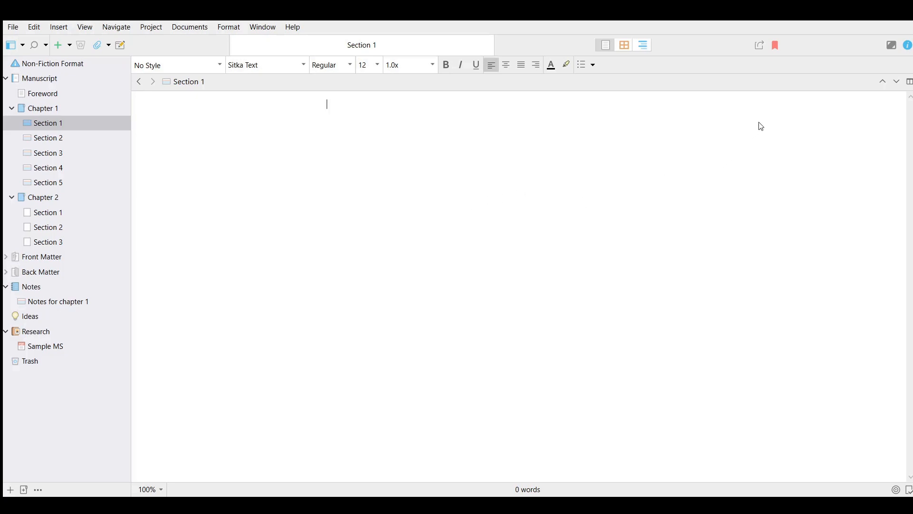
pyautogui.click(909, 46)
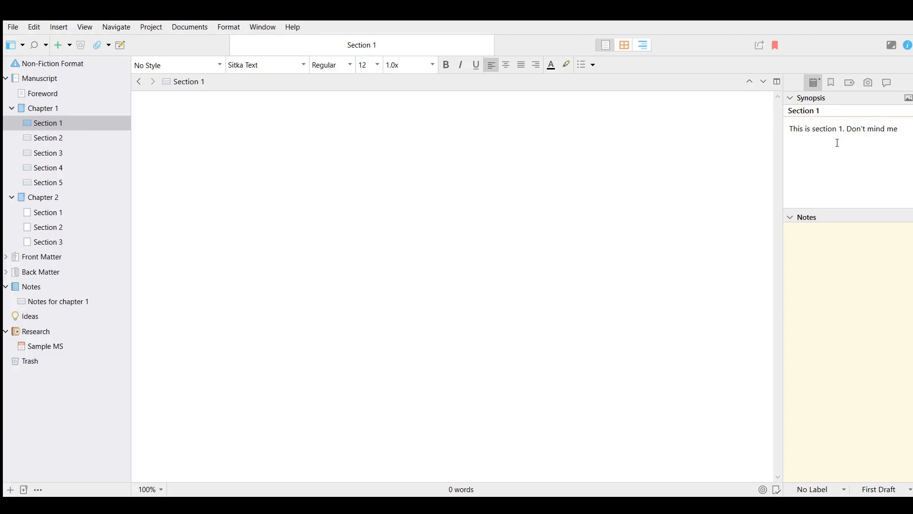
pyautogui.click(95, 128)
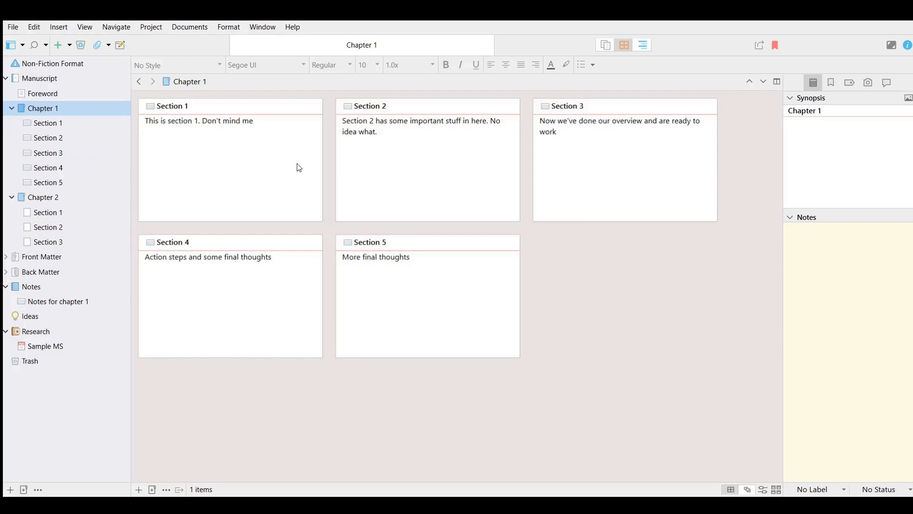
pyautogui.click(60, 121)
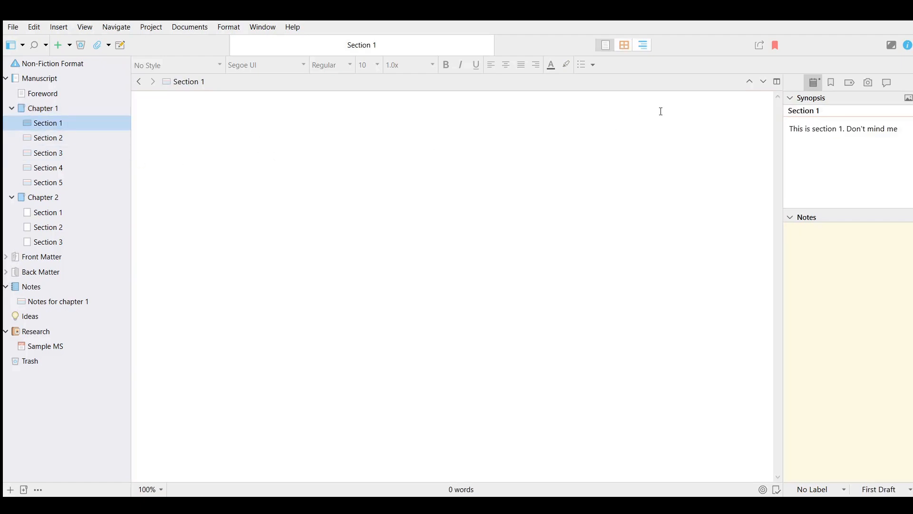
# Step: Enlarge the synopsis area above the notes and widen the inspector for Section 1 of Chapter 1
pyautogui.click(828, 143)
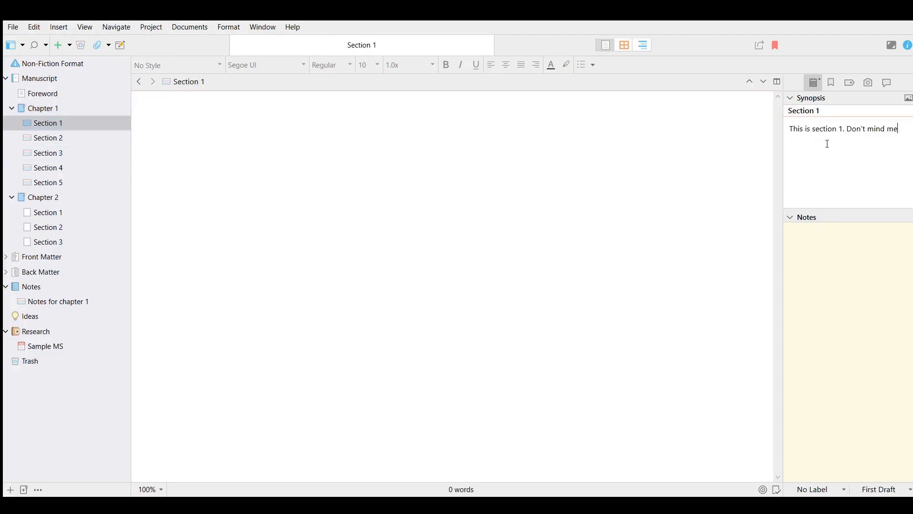
pyautogui.moveTo(850, 206); pyautogui.dragTo(854, 258)
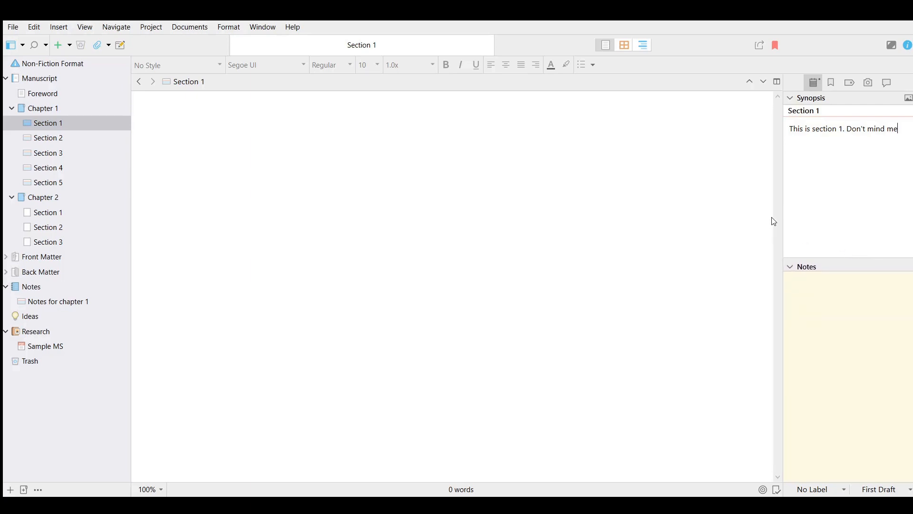
pyautogui.moveTo(783, 212)
pyautogui.mouseDown()
pyautogui.moveTo(602, 209)
pyautogui.moveTo(776, 208)
pyautogui.mouseUp()
pyautogui.click(824, 181)
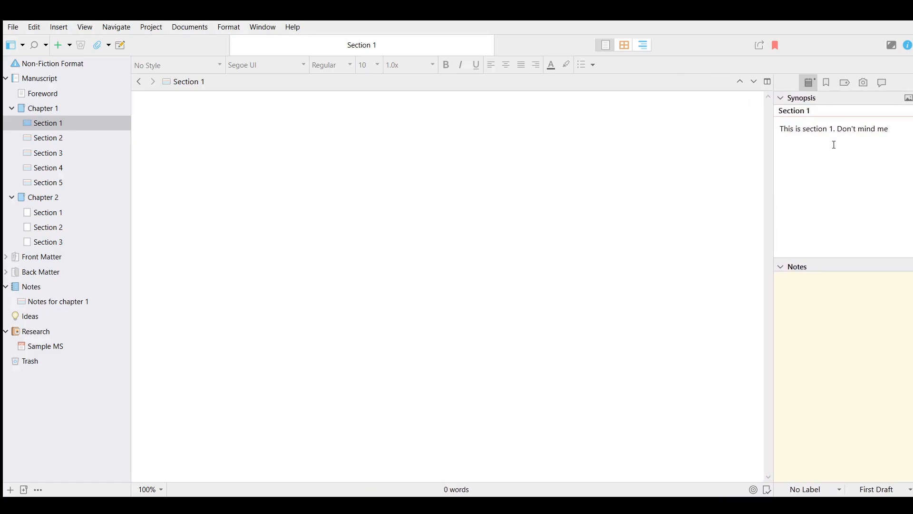
pyautogui.click(395, 209)
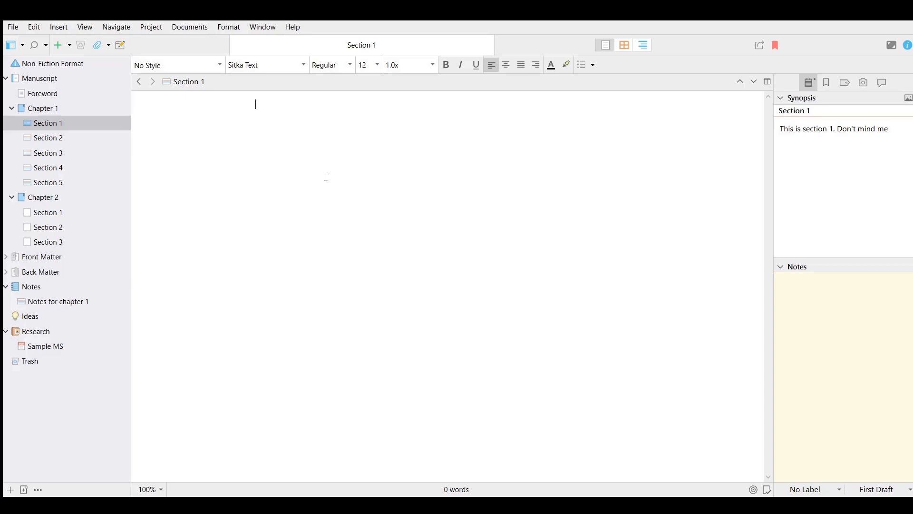
# Step: Open Section 2 of Chapter 1, hide and reshow the inspector, and collapse and re-expand its synopsis
pyautogui.click(90, 136)
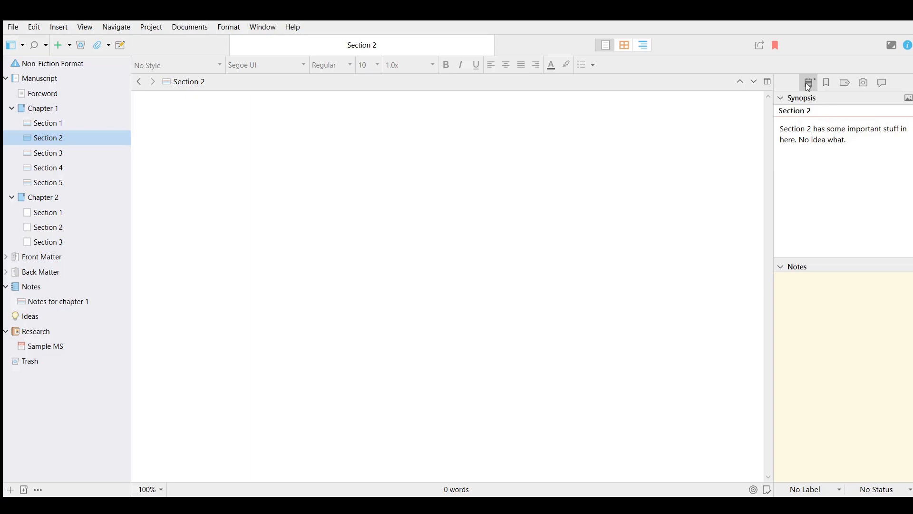
pyautogui.click(908, 45)
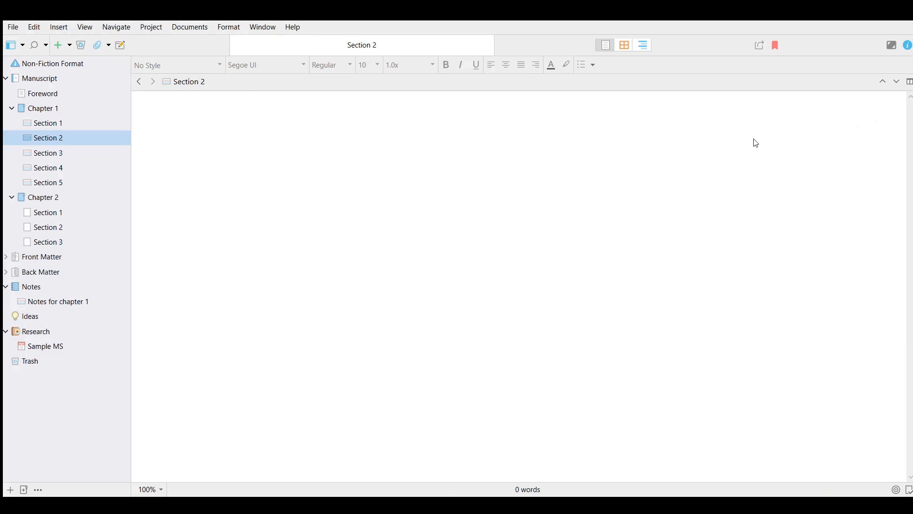
pyautogui.click(910, 46)
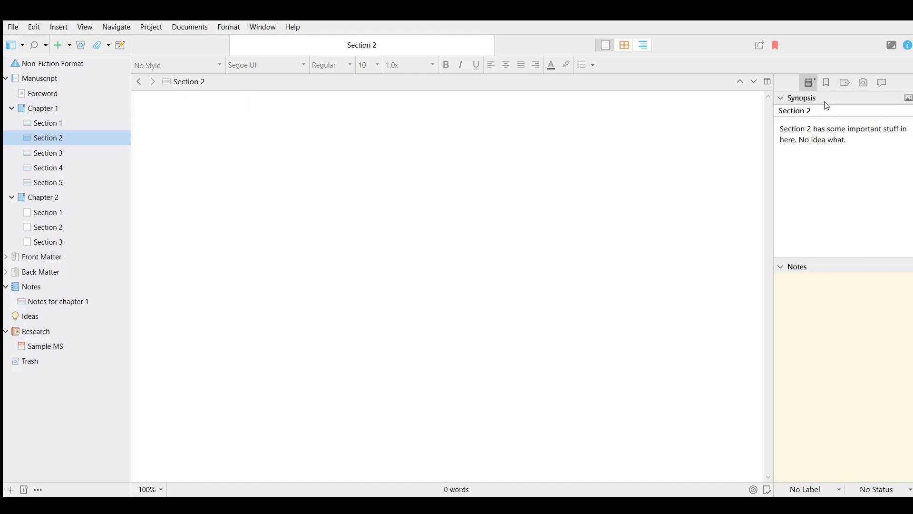
pyautogui.click(782, 96)
pyautogui.click(781, 97)
pyautogui.click(795, 303)
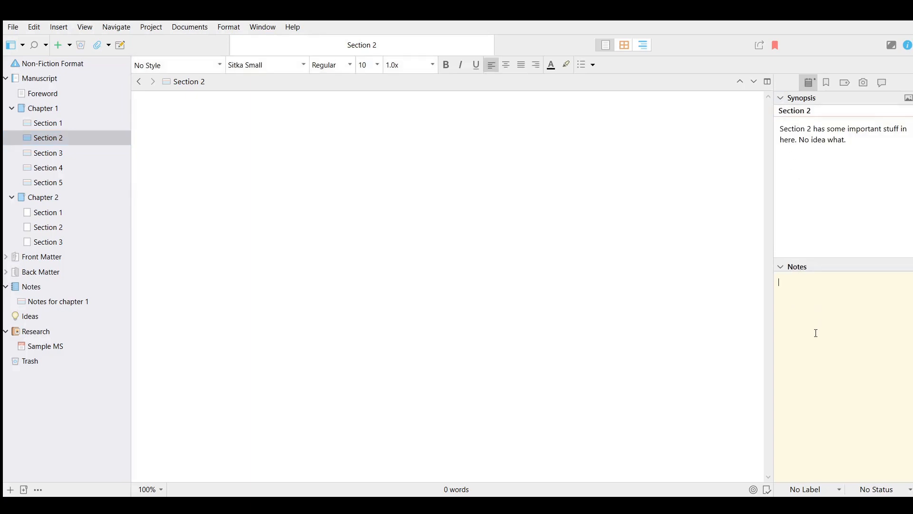
# Step: Assign the Red label and the To Do status to Section 2 of Chapter 1
pyautogui.click(263, 243)
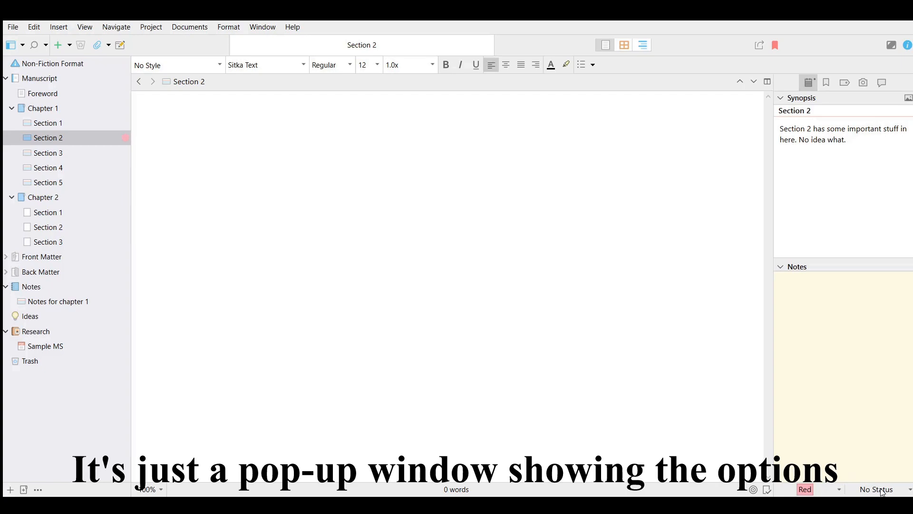
pyautogui.click(883, 493)
pyautogui.click(881, 439)
# Step: Check how Section 2's label and status appear on Chapter 1's corkboard and in its outline
pyautogui.click(56, 156)
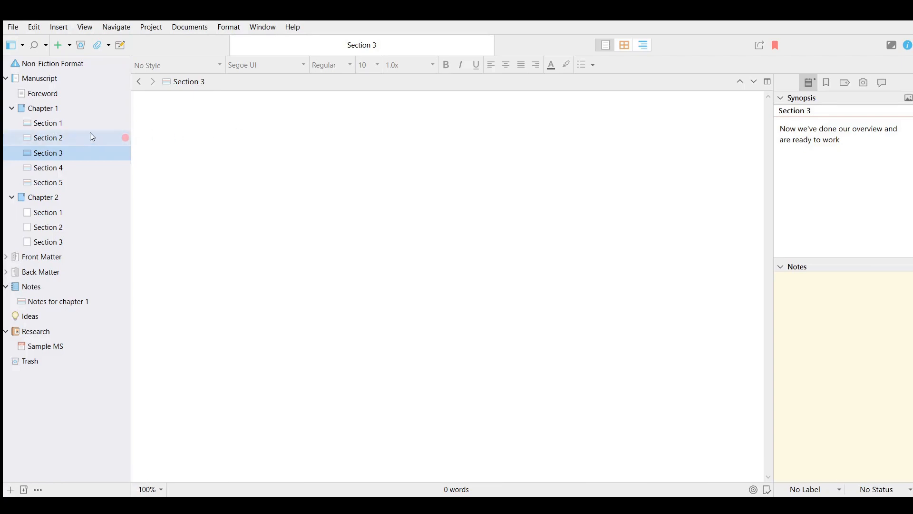
pyautogui.click(89, 106)
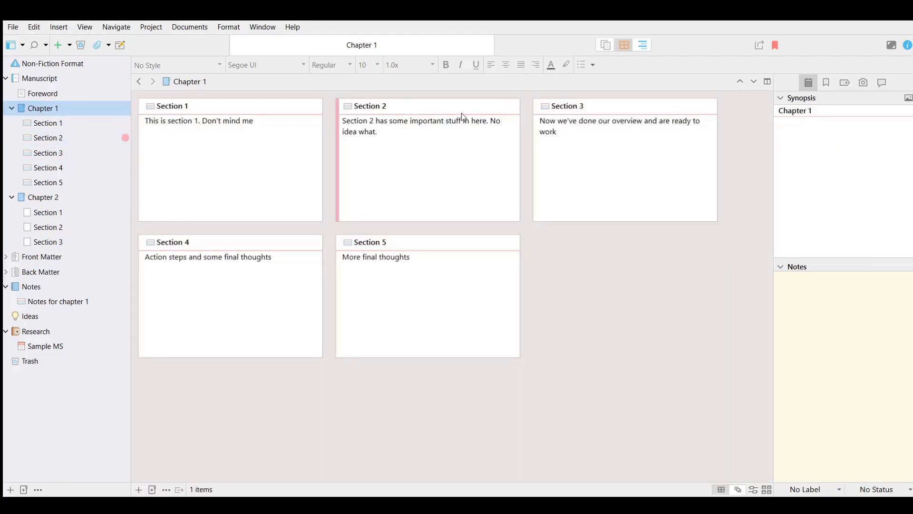
pyautogui.click(644, 46)
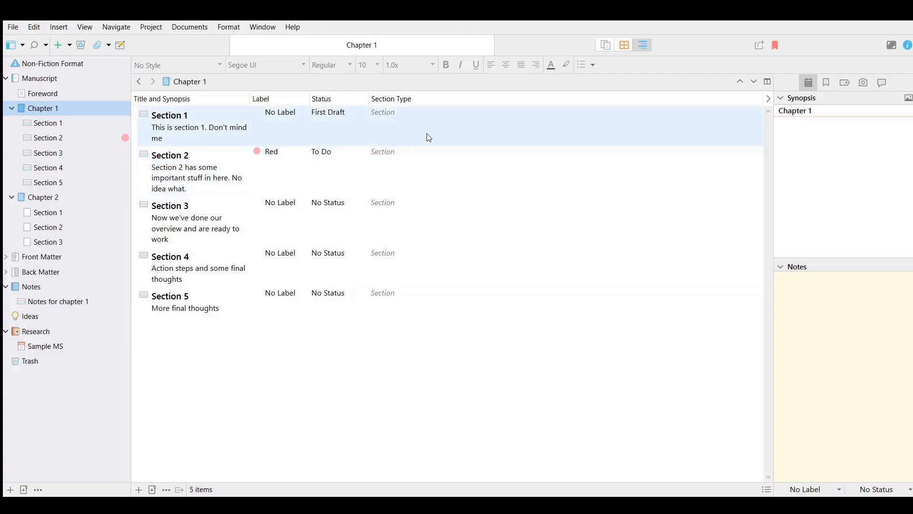
# Step: Assign the Green label and the First Draft status to Section 3 of Chapter 1
pyautogui.click(58, 153)
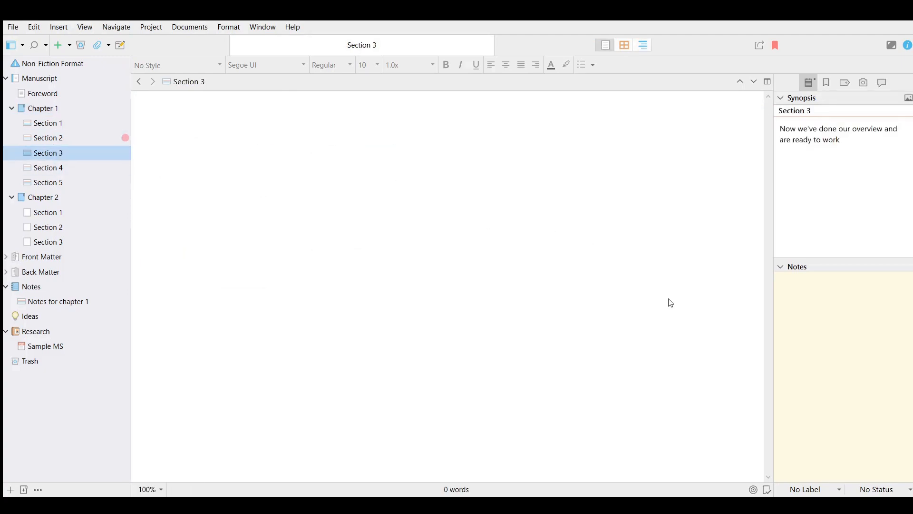
pyautogui.click(819, 494)
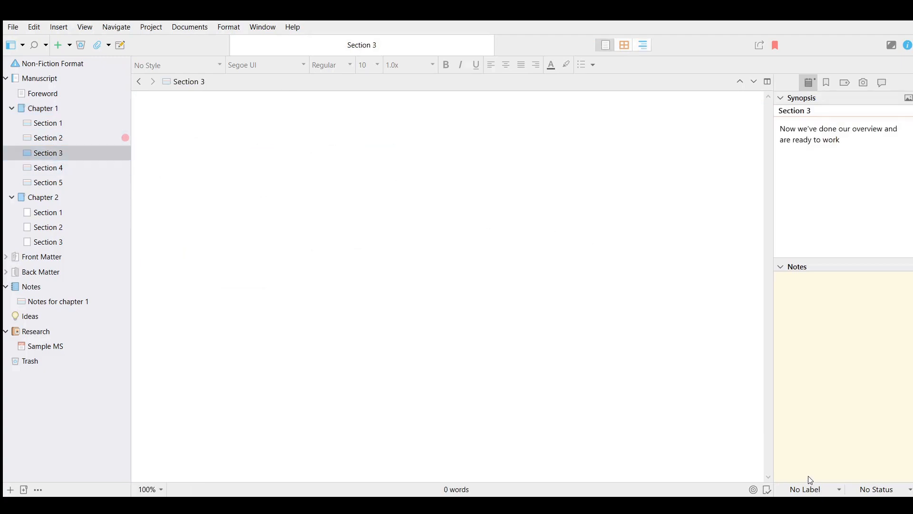
pyautogui.click(807, 472)
pyautogui.click(873, 491)
pyautogui.click(892, 459)
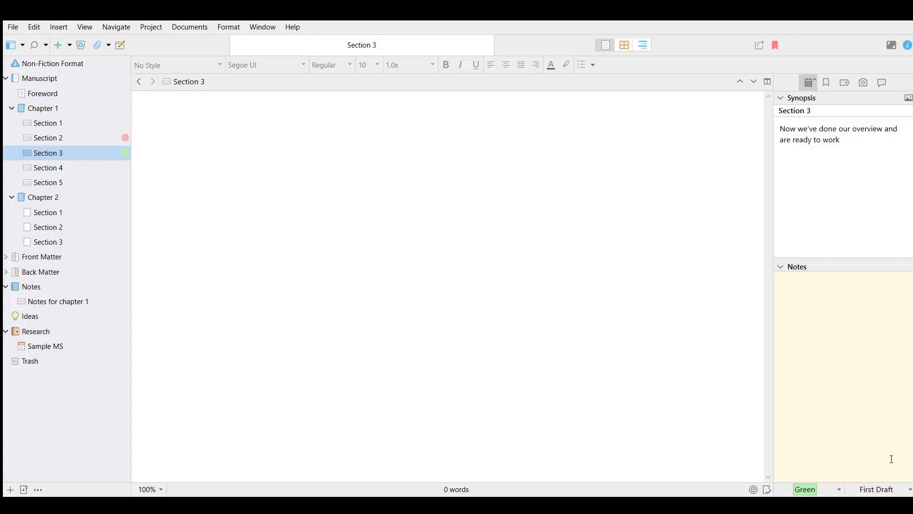
pyautogui.click(322, 304)
# Step: Review the labels and statuses of all Chapter 1 sections in the outline and on the corkboard
pyautogui.click(90, 151)
pyautogui.click(643, 47)
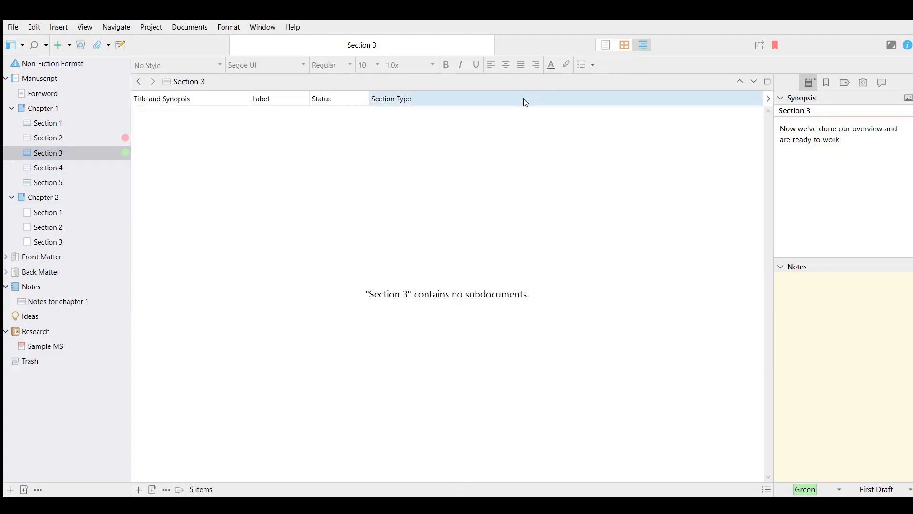
pyautogui.click(79, 115)
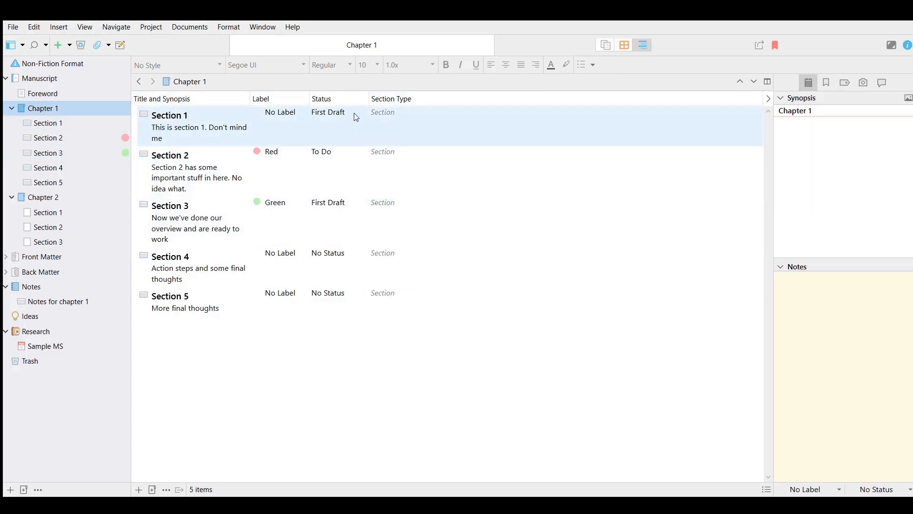
pyautogui.click(626, 45)
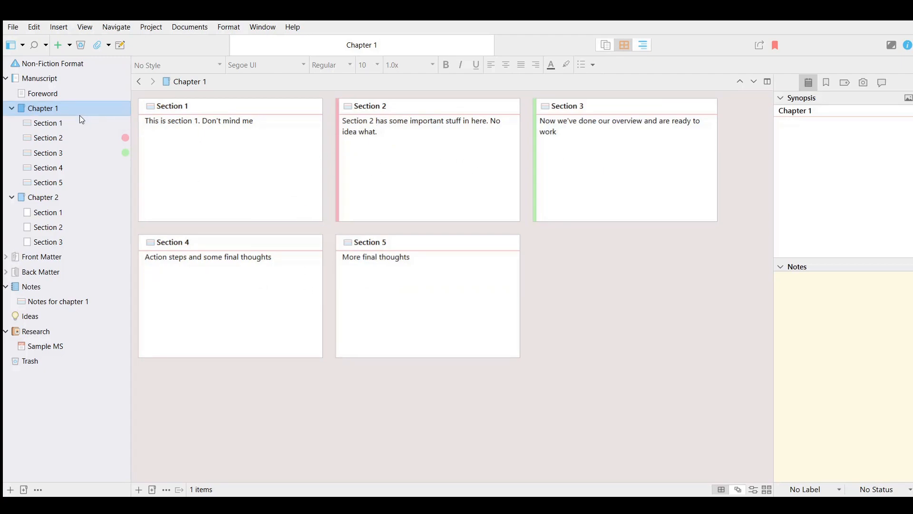
pyautogui.click(58, 168)
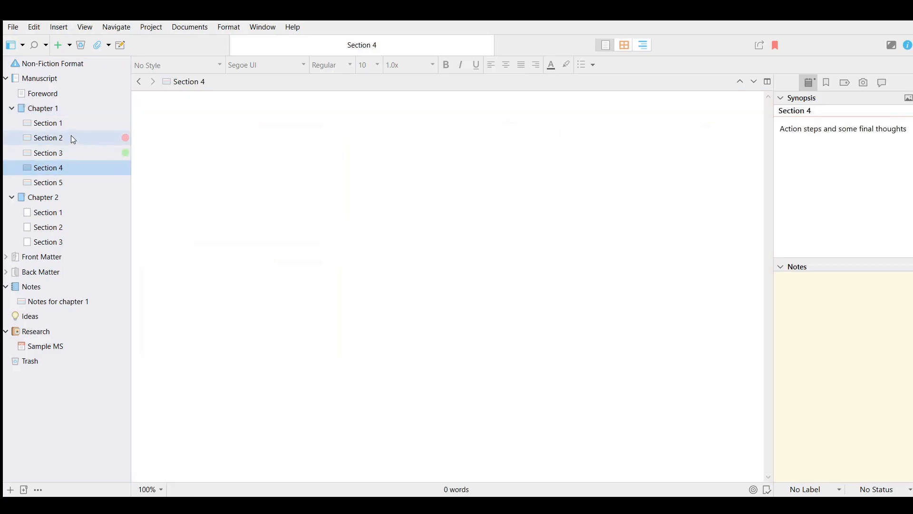
pyautogui.click(58, 108)
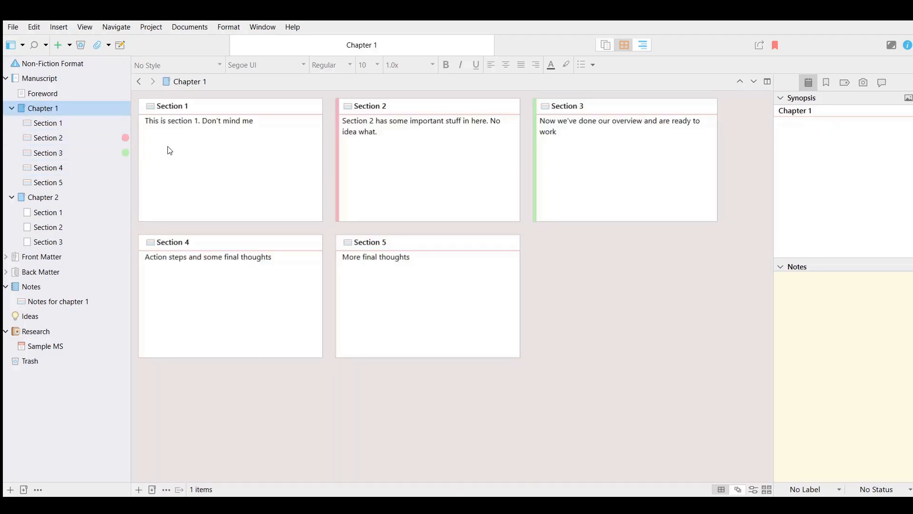